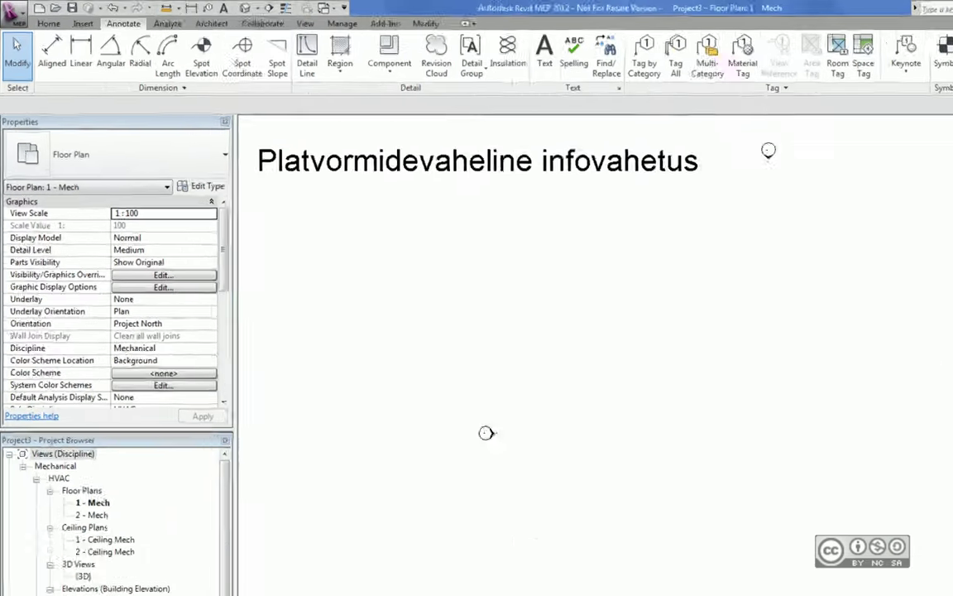
Switch to the Insert ribbon tab to reach the import and link commands
left_click(61, 16)
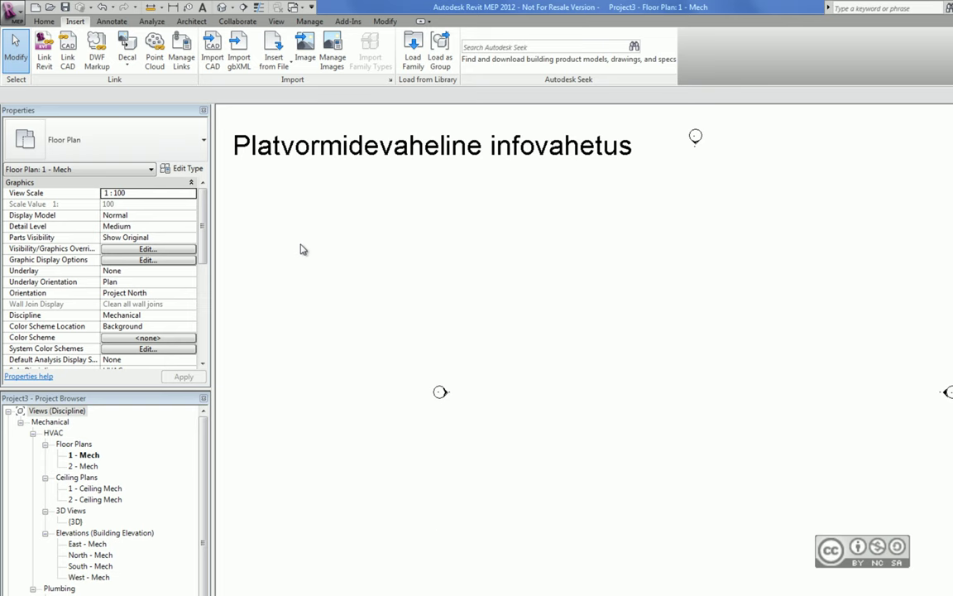
left_click(213, 50)
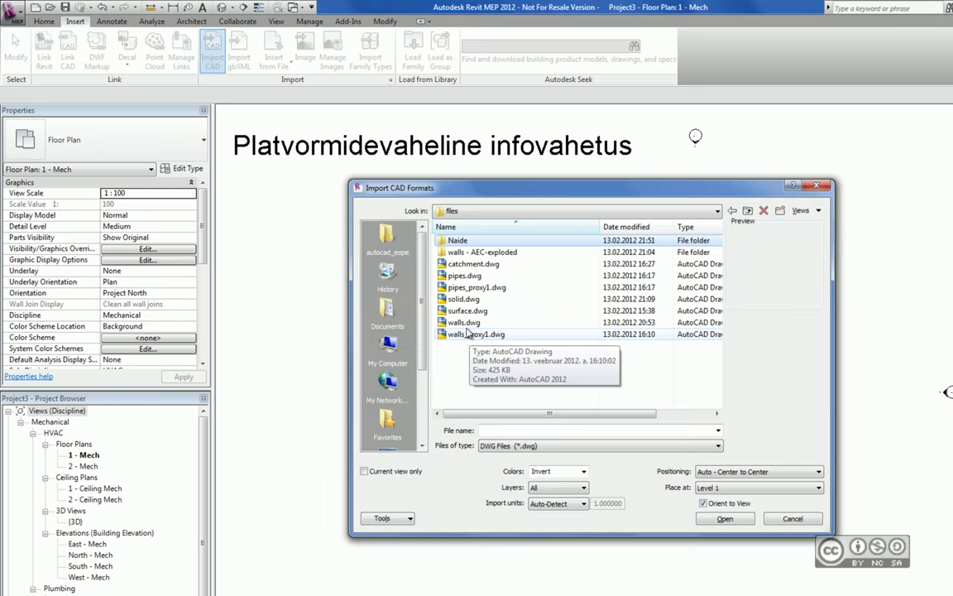
left_click(505, 323)
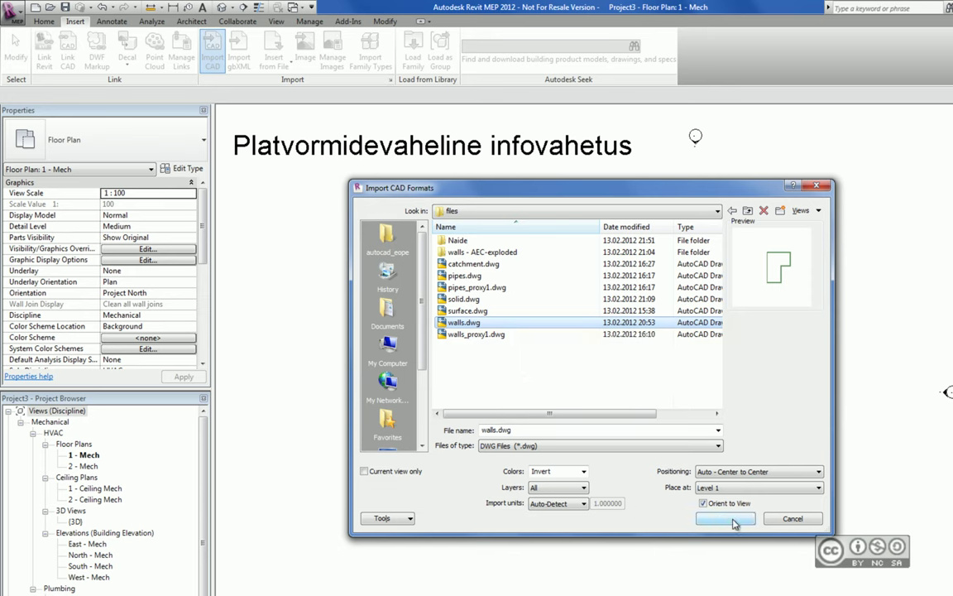
left_click(725, 519)
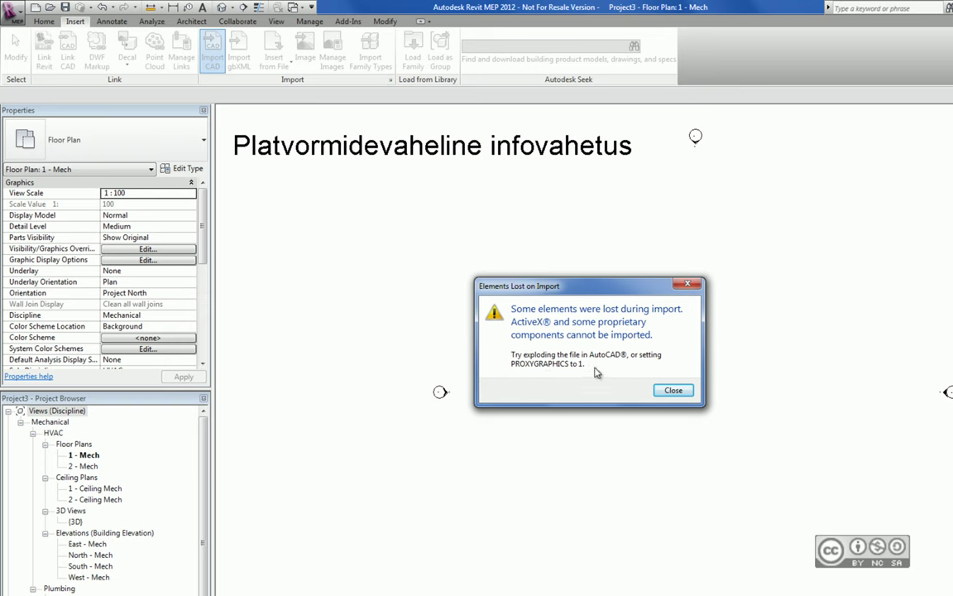
left_click(672, 389)
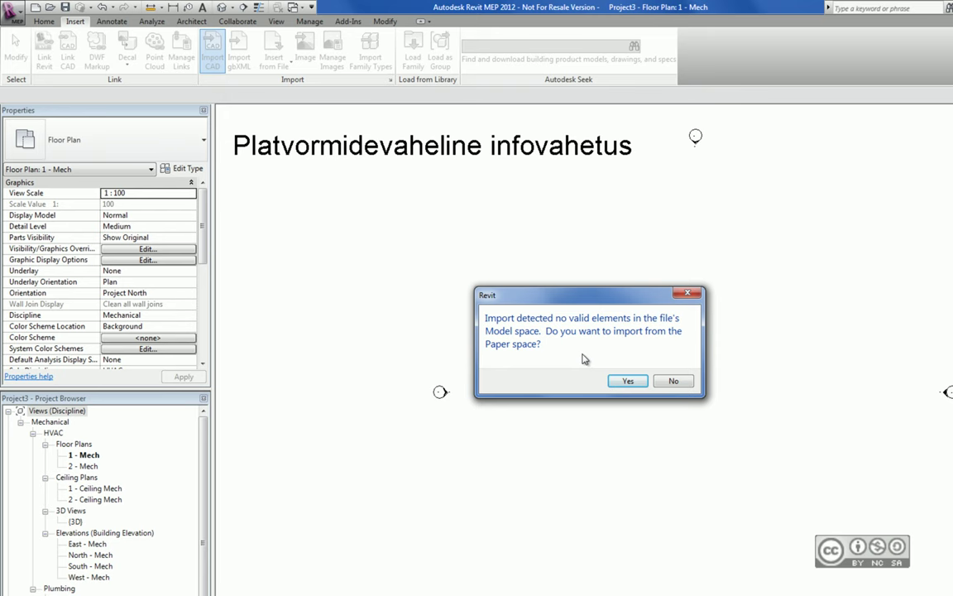
left_click(673, 380)
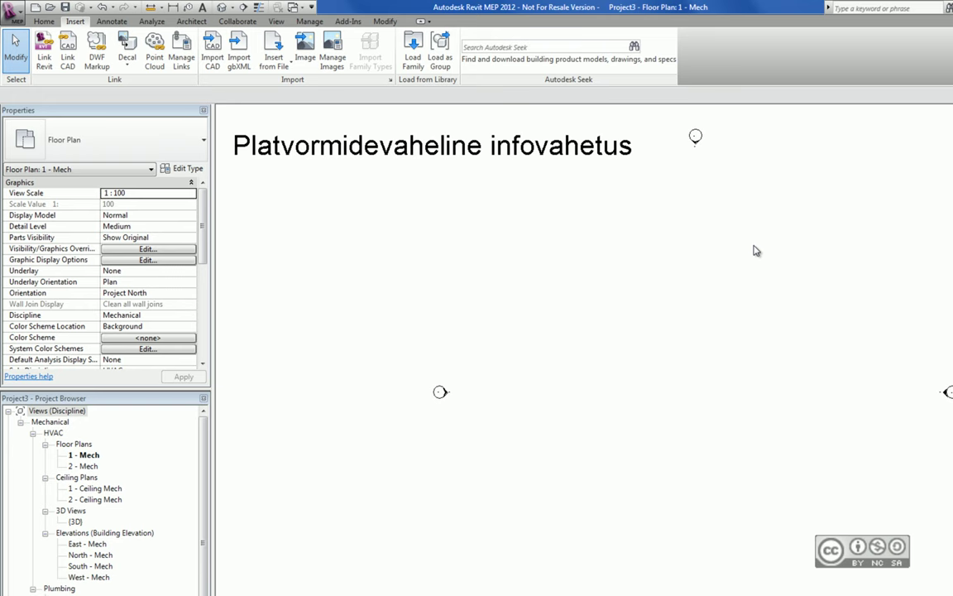
Import walls_proxy1.dwg with Import CAD so its L-shaped wall outline appears in 1 - Mech
left_click(213, 59)
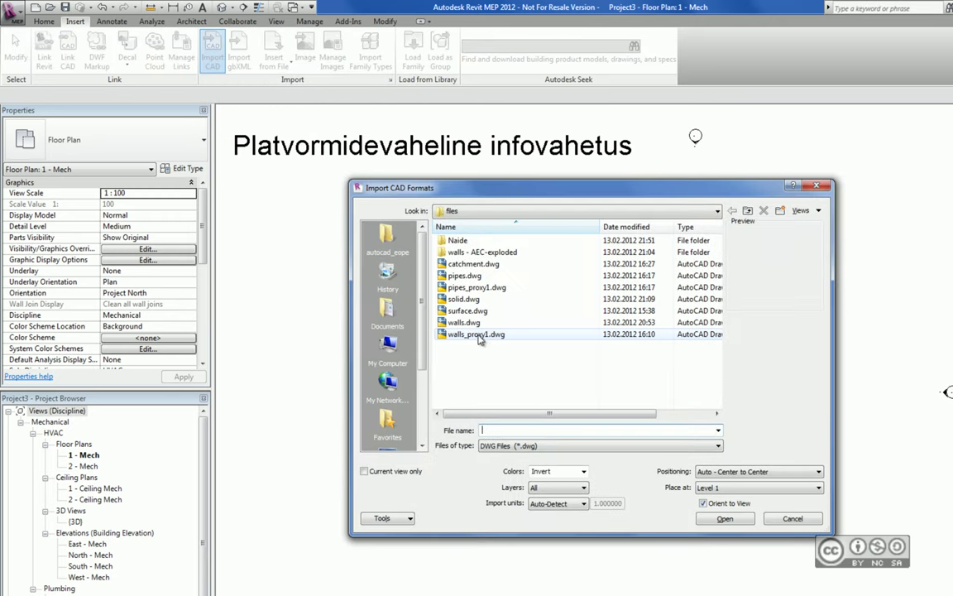
left_click(479, 335)
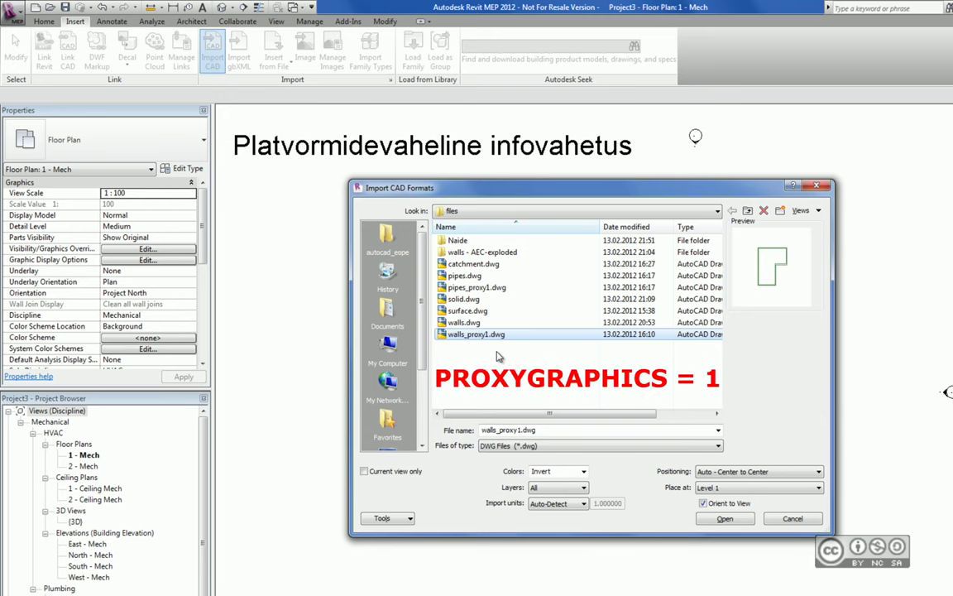
left_click(724, 519)
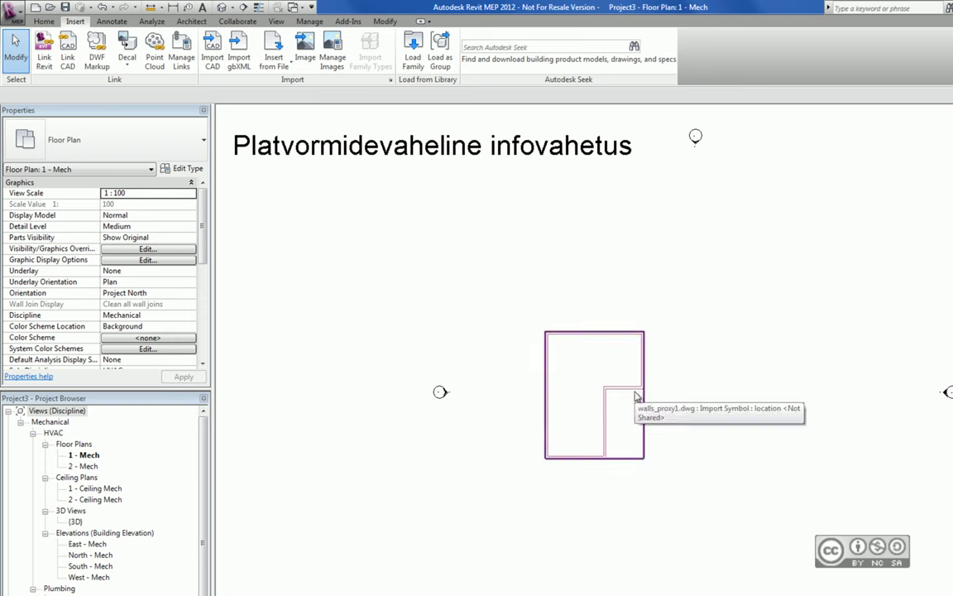
Check the list of open view windows, then start the Text tool with TX
left_click(291, 7)
left_click(347, 19)
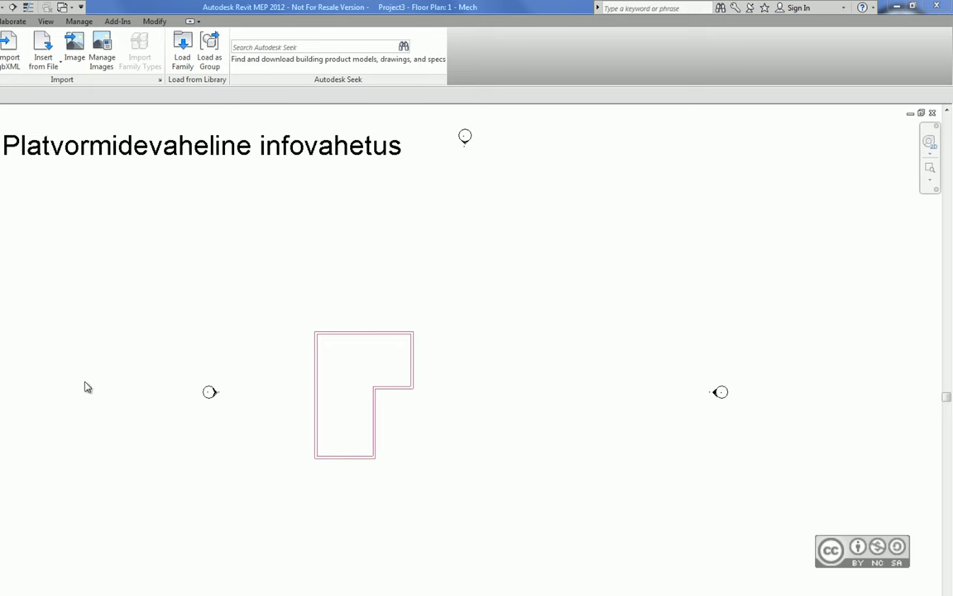
key("t")
key("x")
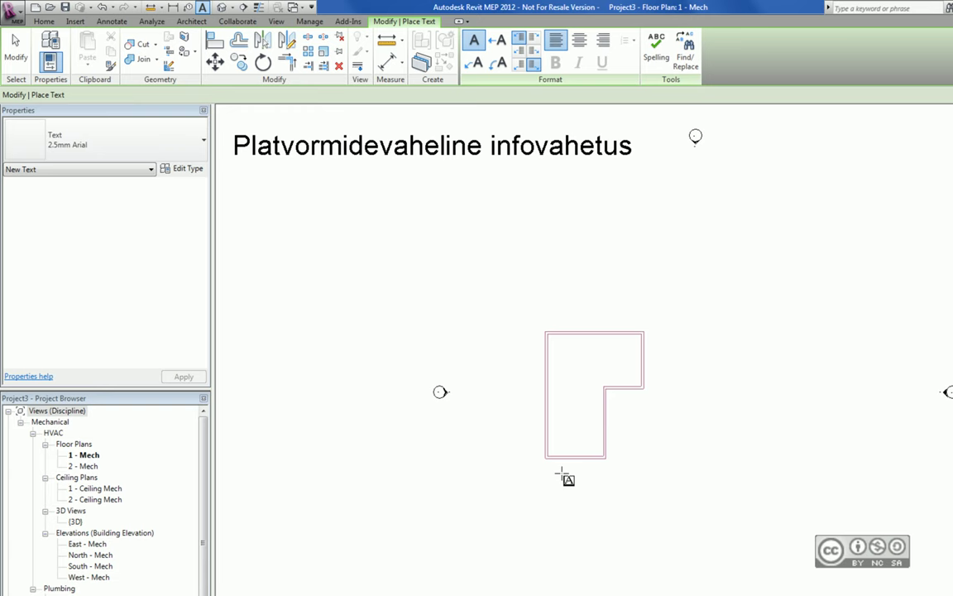
Cancel text placement, select the walls_proxy1.dwg import and view its Explode options
left_click(74, 22)
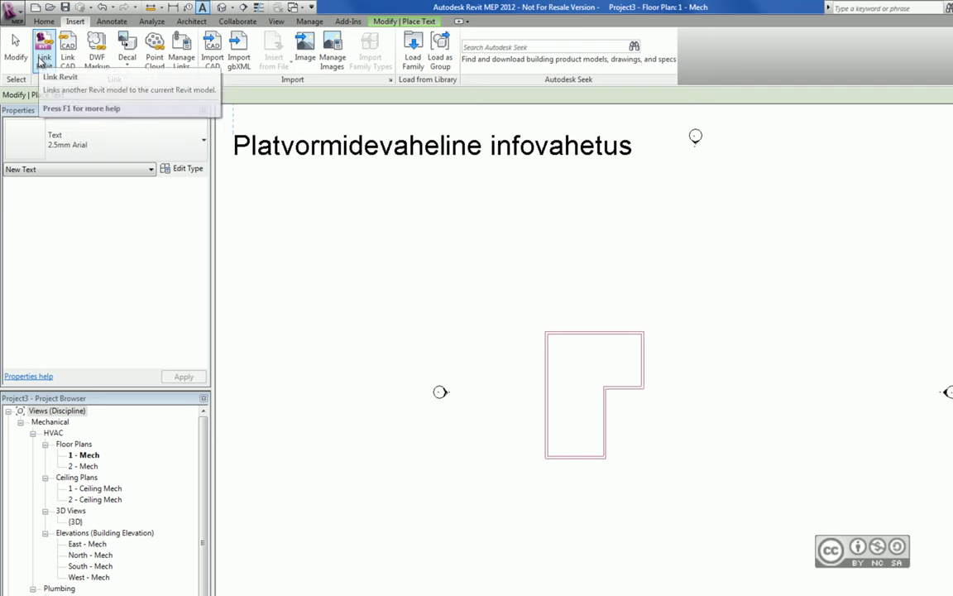
mouse_move(44, 51)
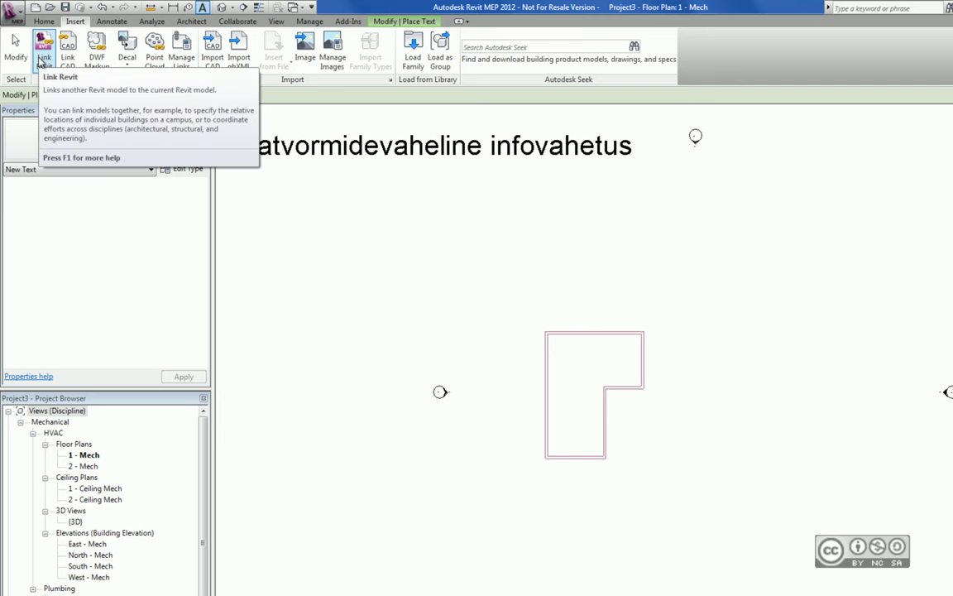
key("Escape")
left_click(585, 338)
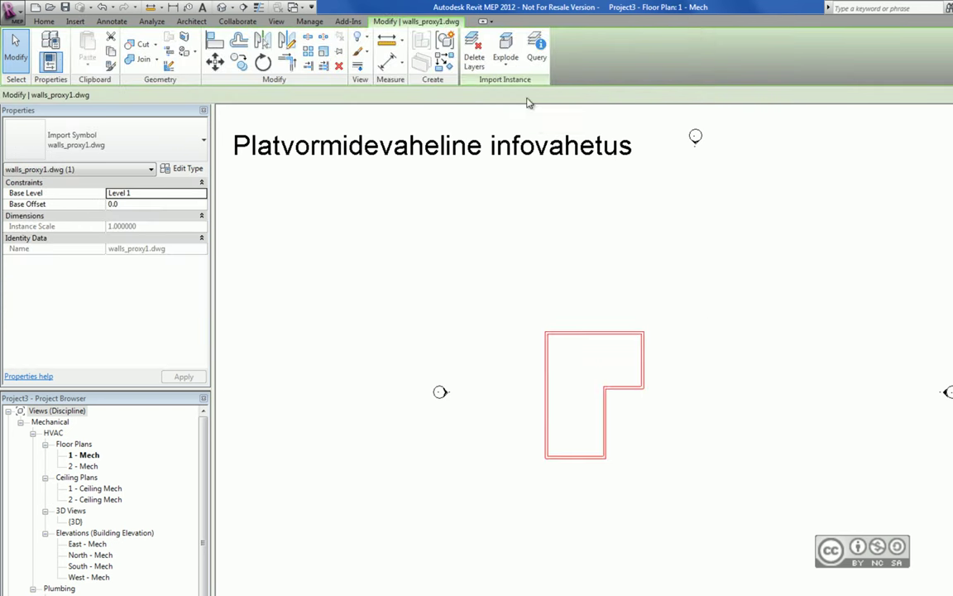
left_click(506, 67)
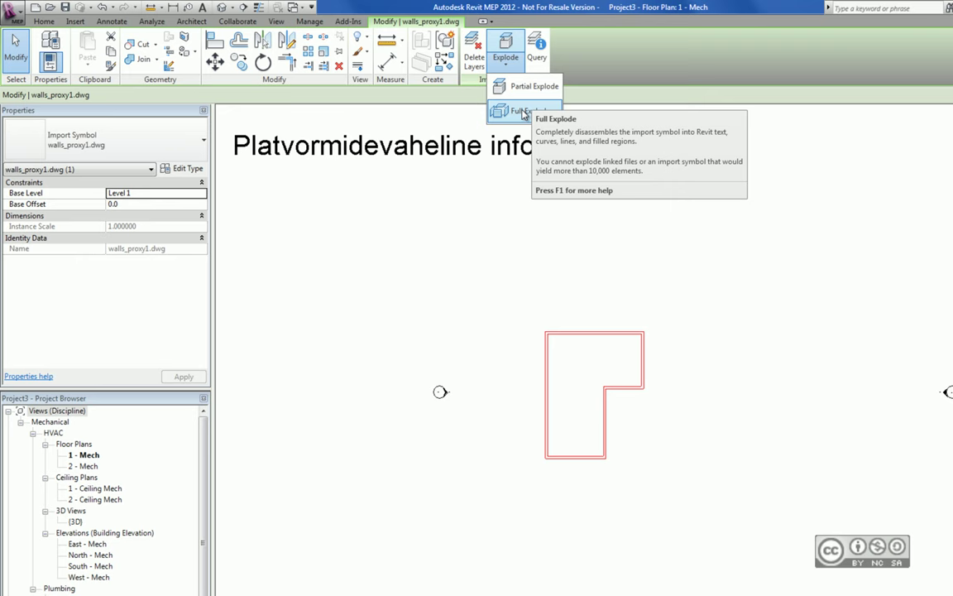
left_click(73, 21)
left_click(211, 49)
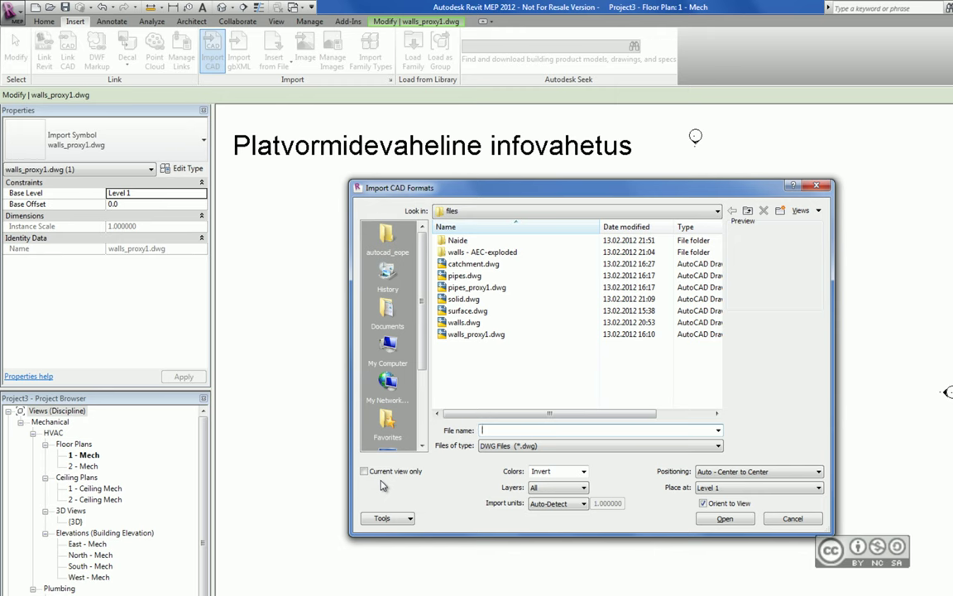
left_click(364, 471)
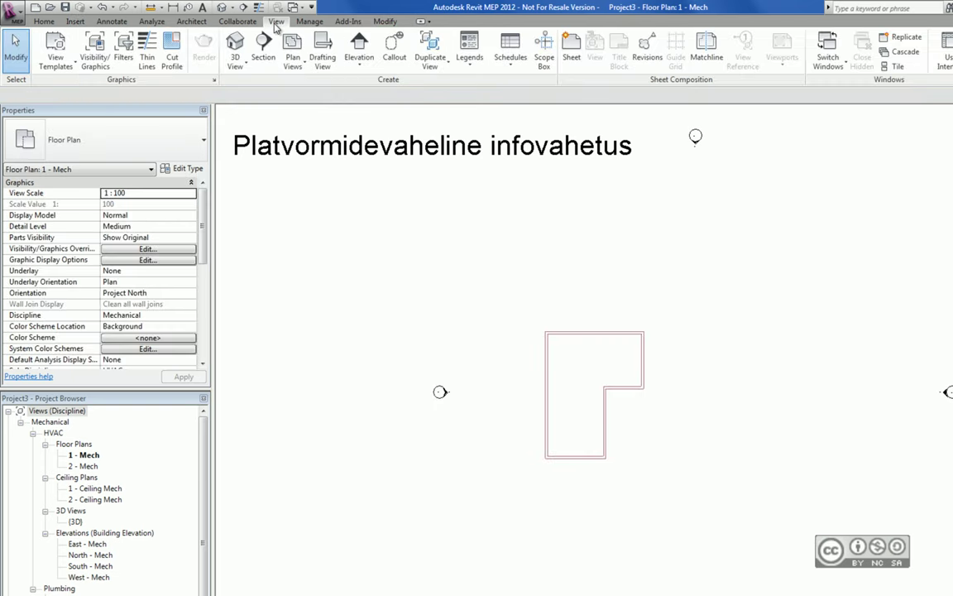
Create drafting view Drafting 1 and start an Import CAD into it
left_click(324, 68)
key("Return")
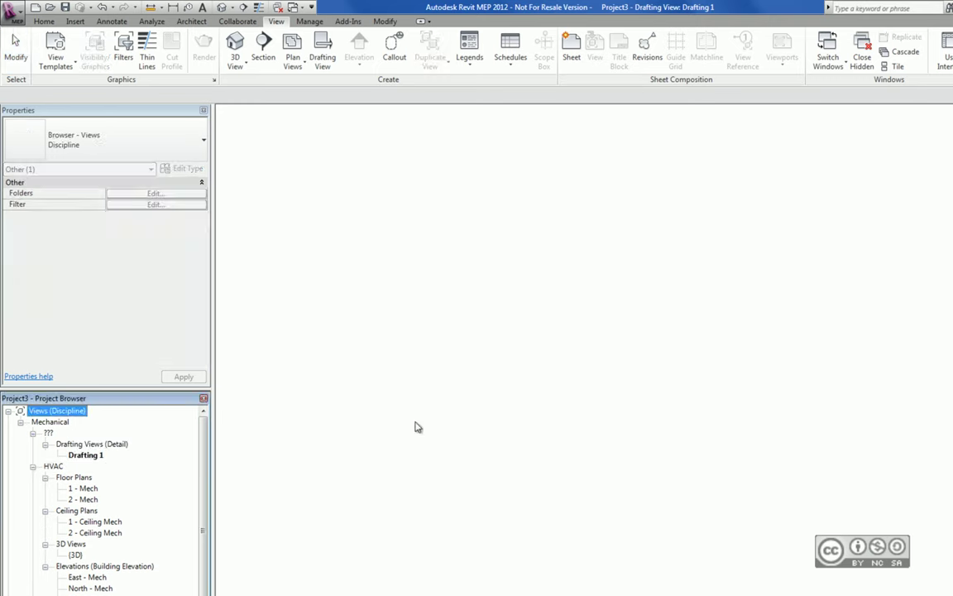
left_click(85, 25)
left_click(212, 49)
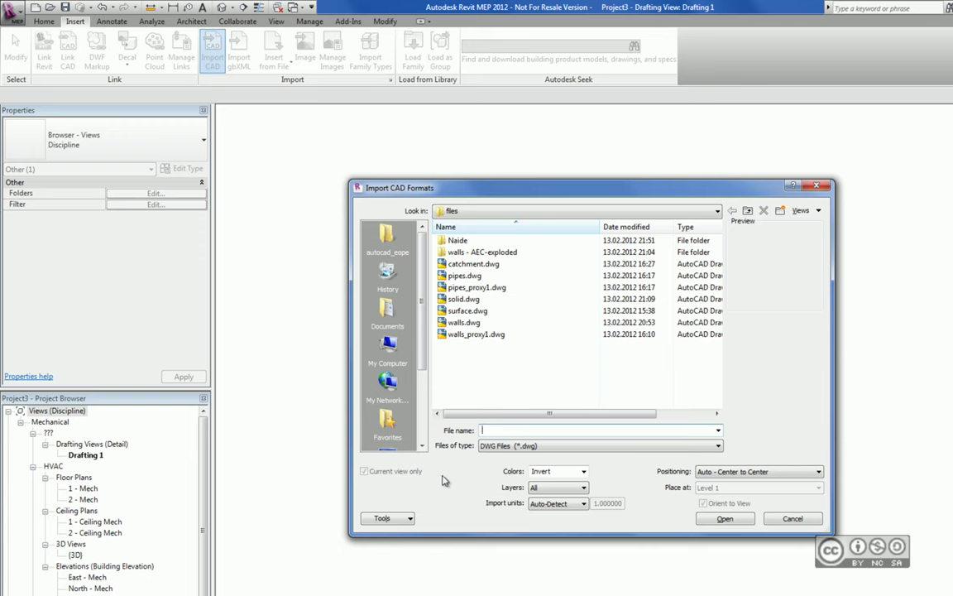
left_click(700, 471)
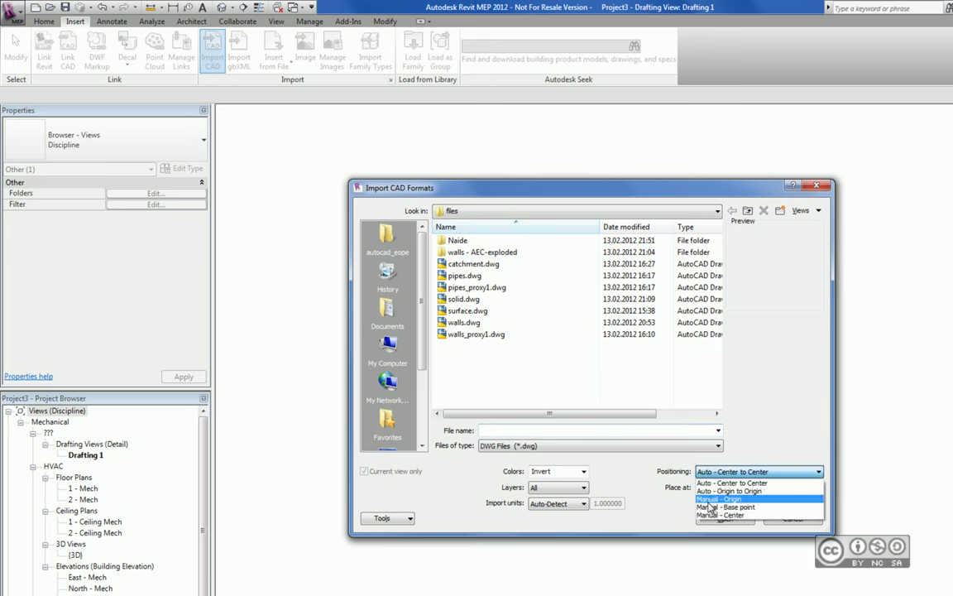
left_click(784, 438)
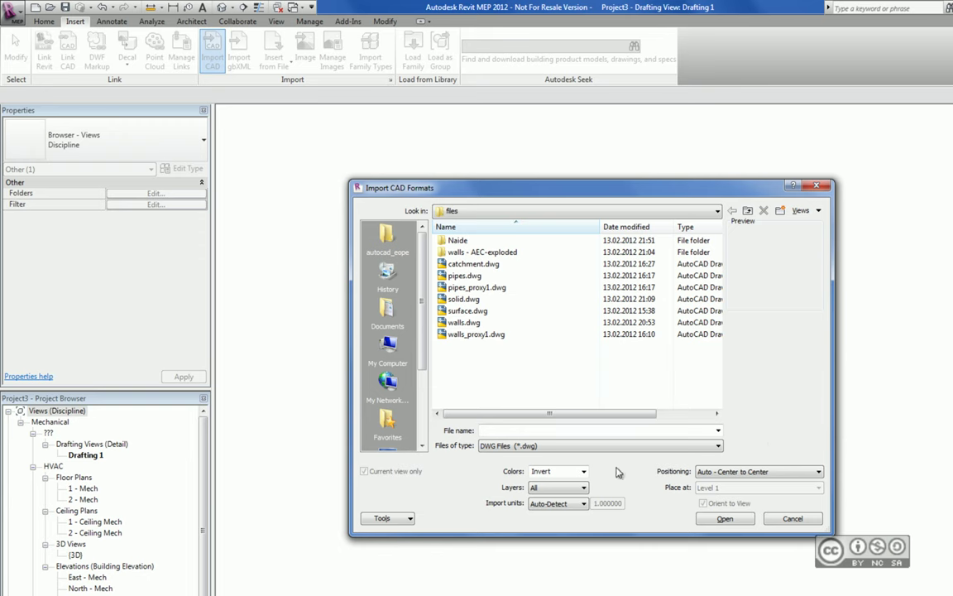
left_click(550, 503)
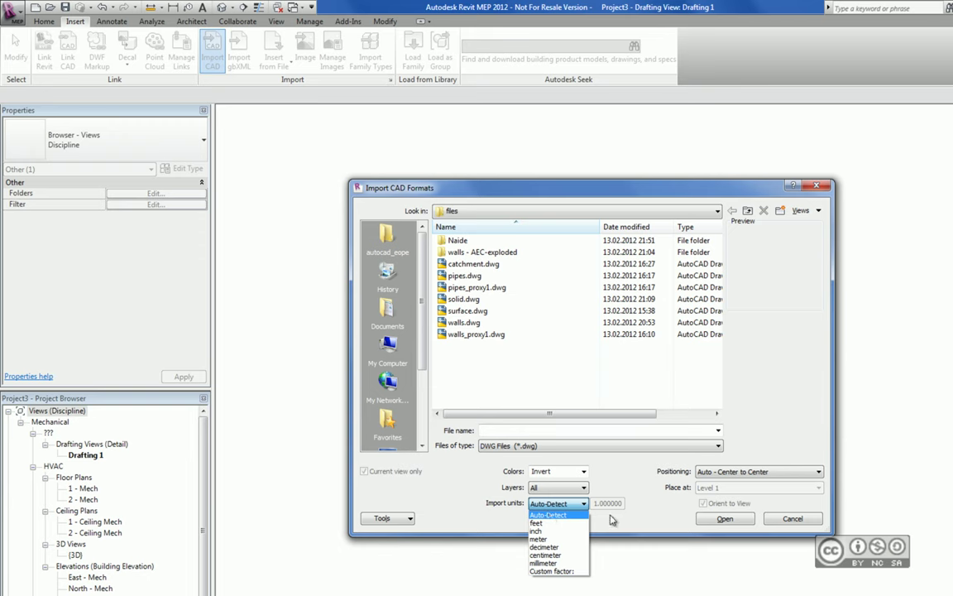
Keep import units on Auto-Detect and select the imported walls_proxy1.dwg outline in 1 - Mech
left_click(550, 515)
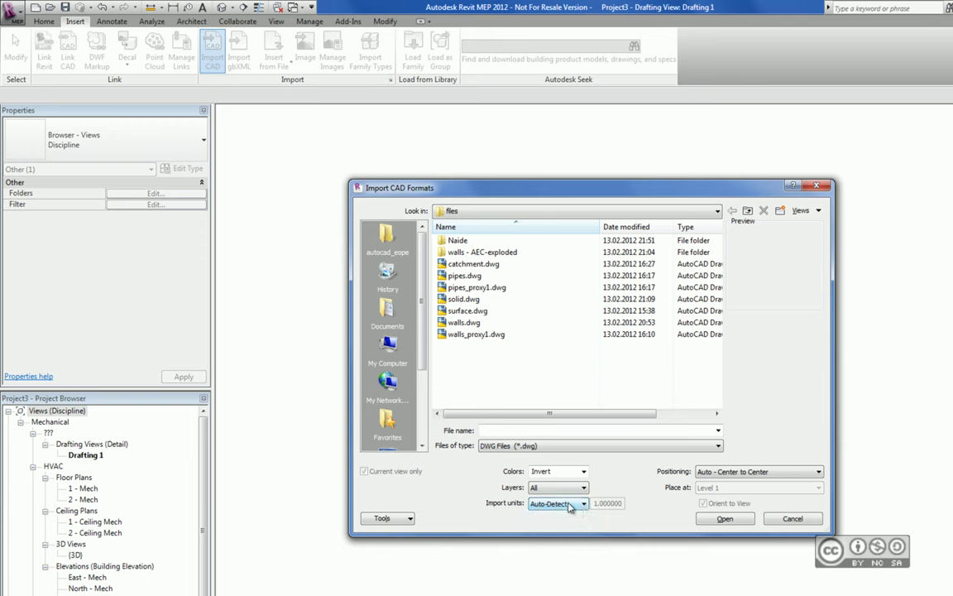
left_click(570, 506)
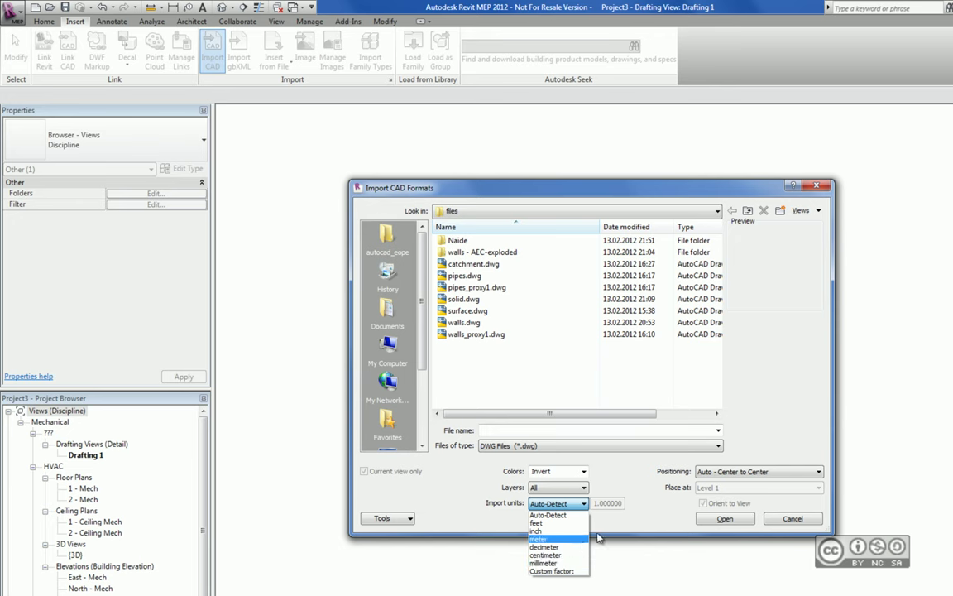
key("Escape")
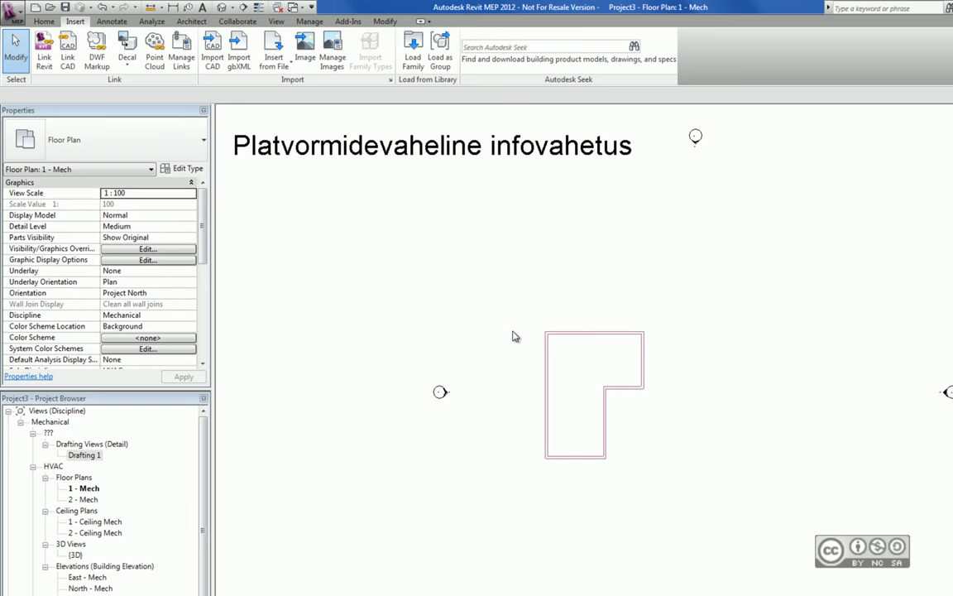
left_click(551, 335)
Full Explode the walls_proxy1.dwg import and zoom in on its separate lines
left_click(498, 71)
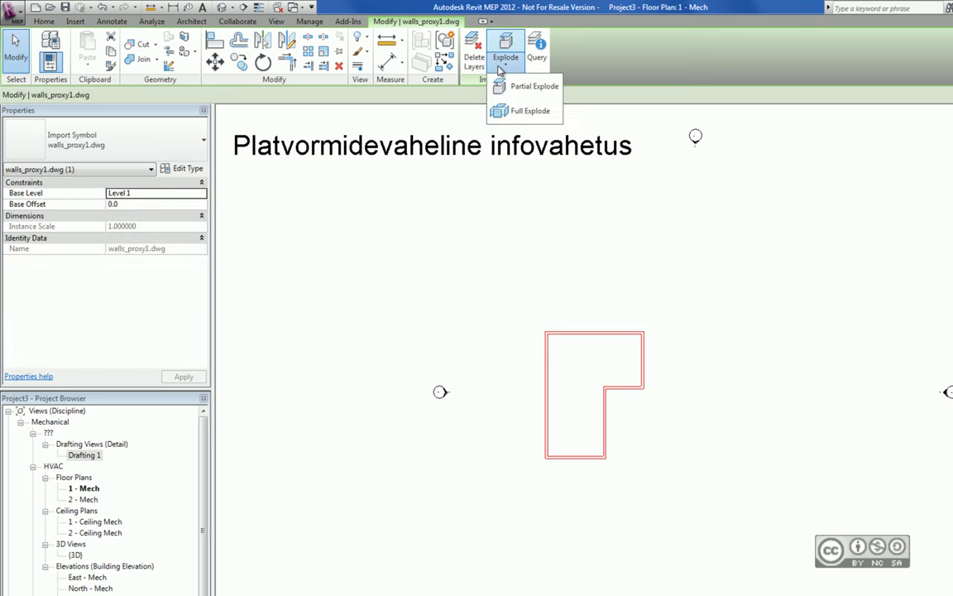
left_click(527, 112)
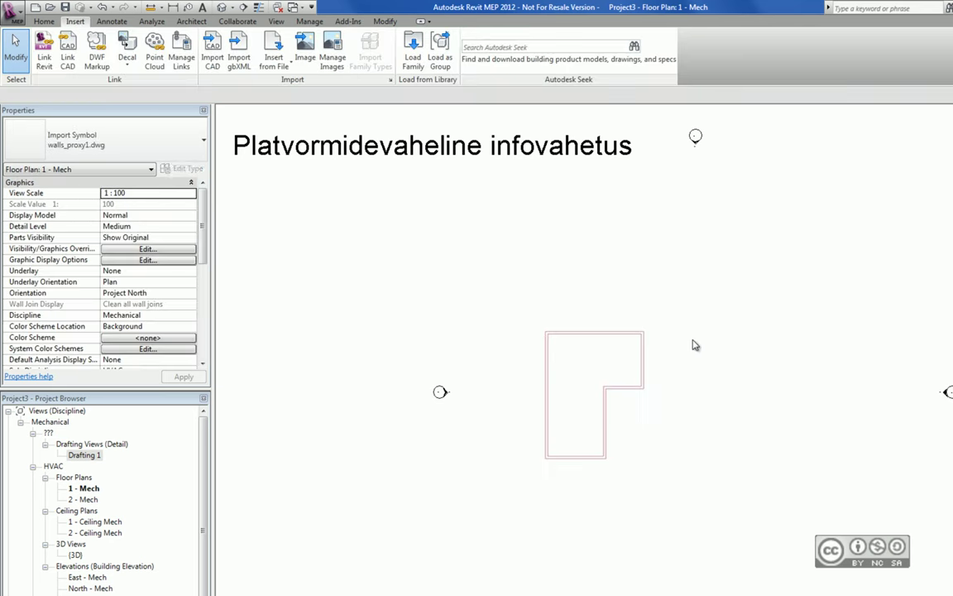
scroll(589, 365, "up", 1)
scroll(591, 367, "up", 1)
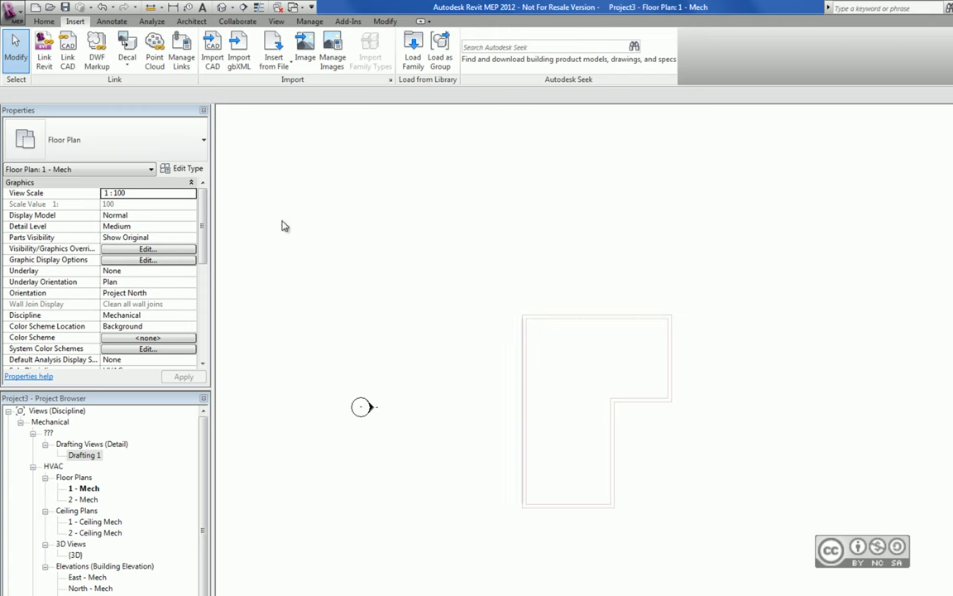
left_click(14, 10)
mouse_move(43, 181)
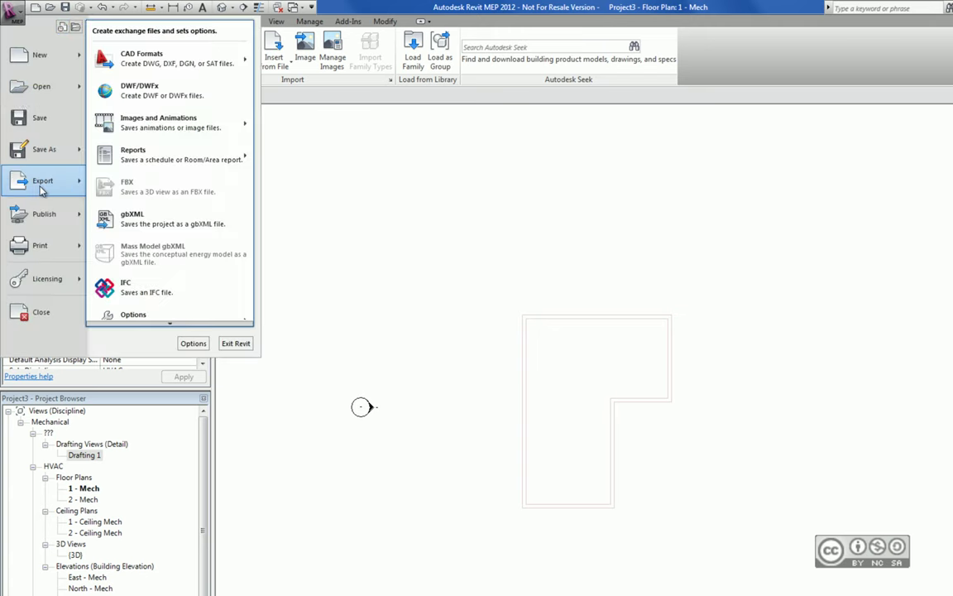
mouse_move(169, 58)
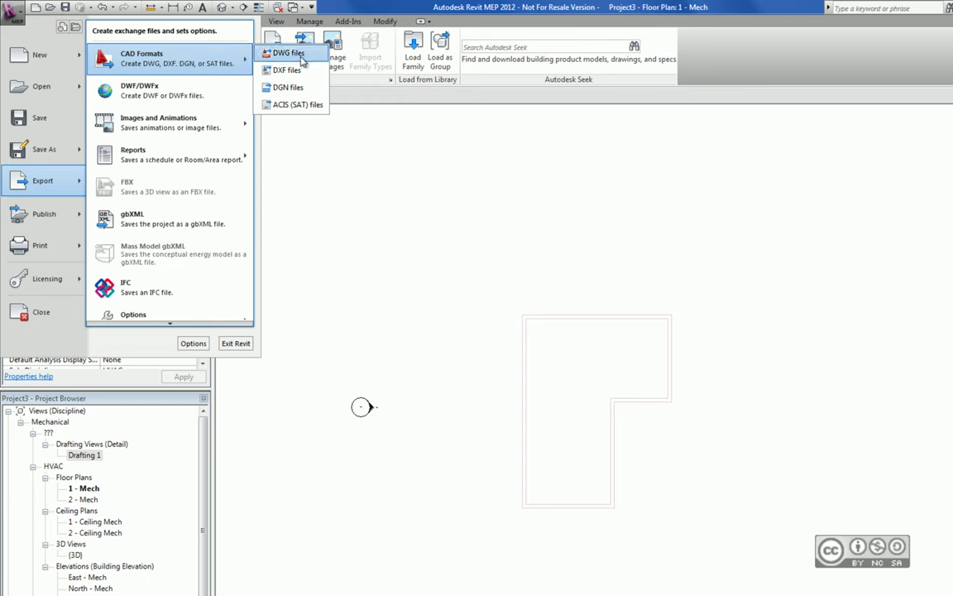
Dismiss the CAD Formats export options without exporting anything
left_click(301, 56)
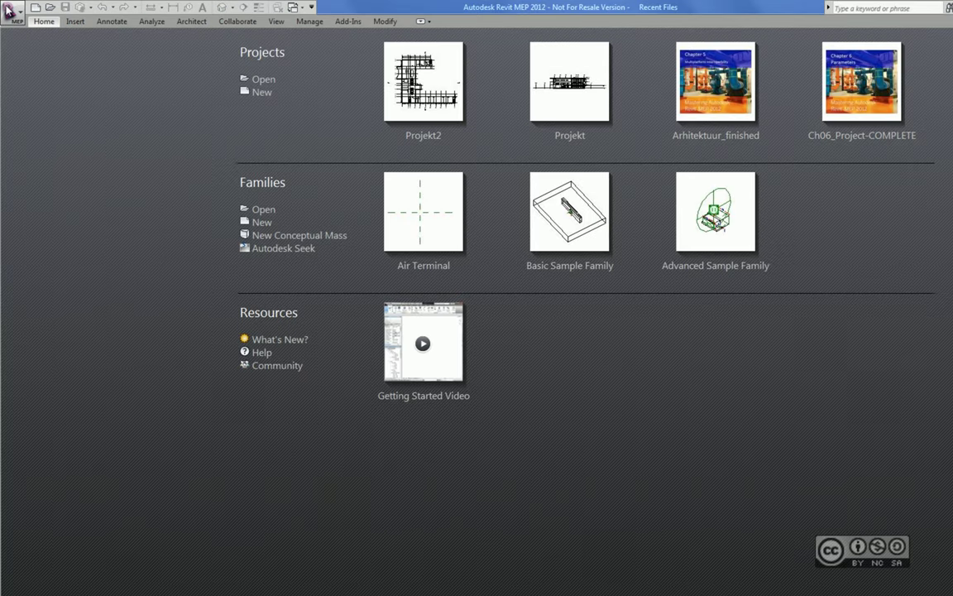
Create Project1 from the Projektmall.rte template and open its Level 1 plan view
left_click(8, 10)
left_click(145, 75)
left_click(661, 291)
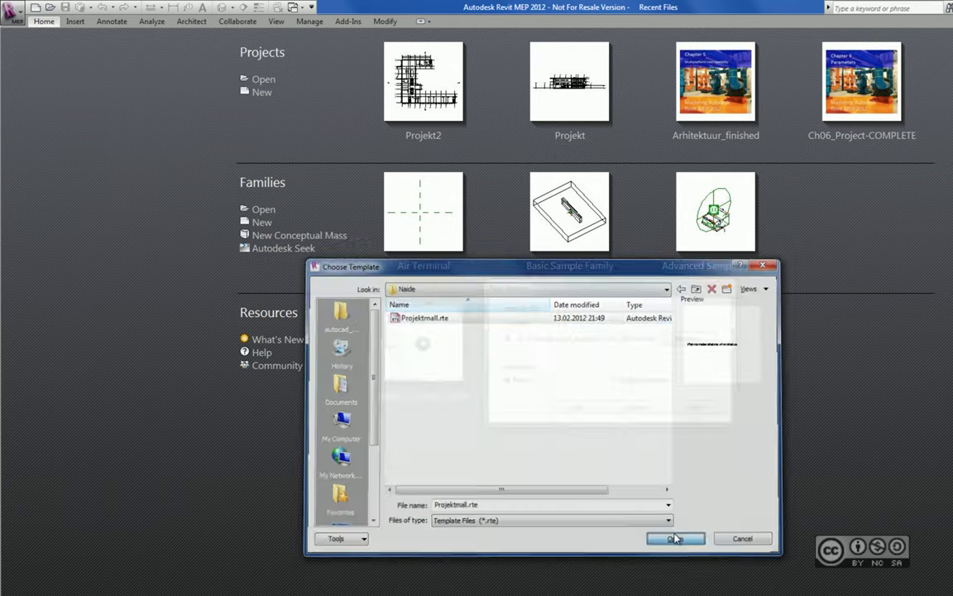
left_click(585, 409)
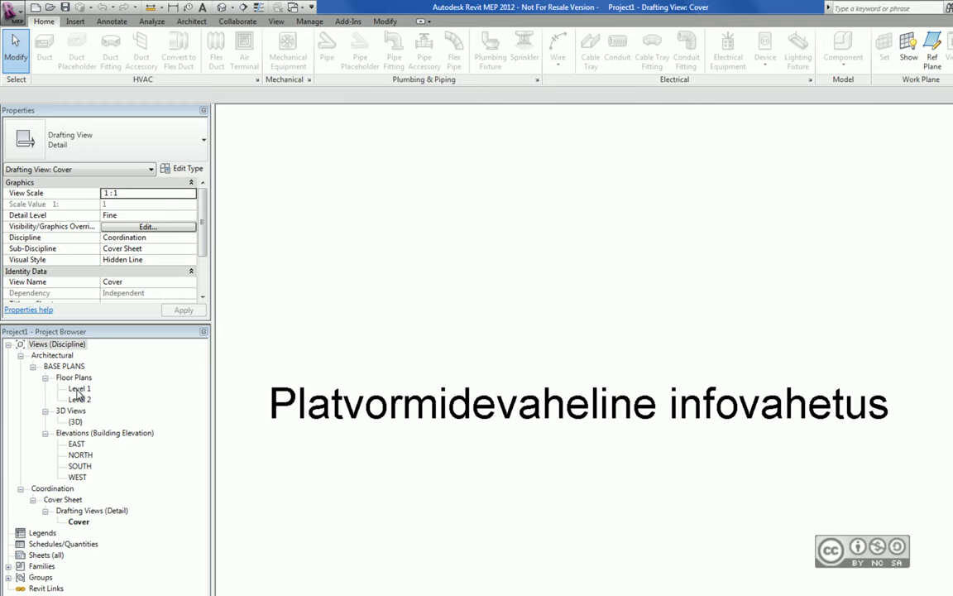
double_click(79, 389)
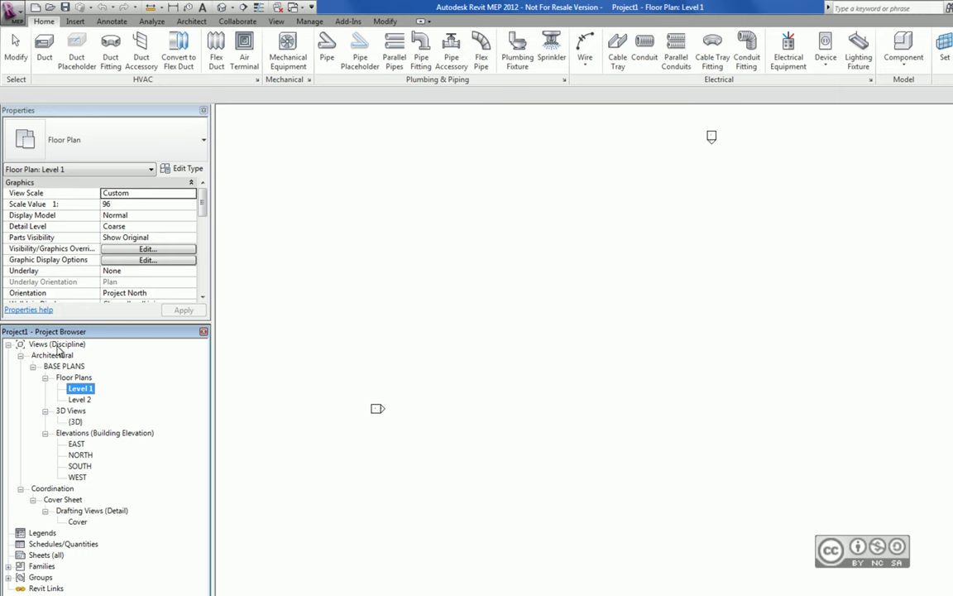
Set the Views browser organisation type from Discipline to 'all' and apply it
right_click(39, 345)
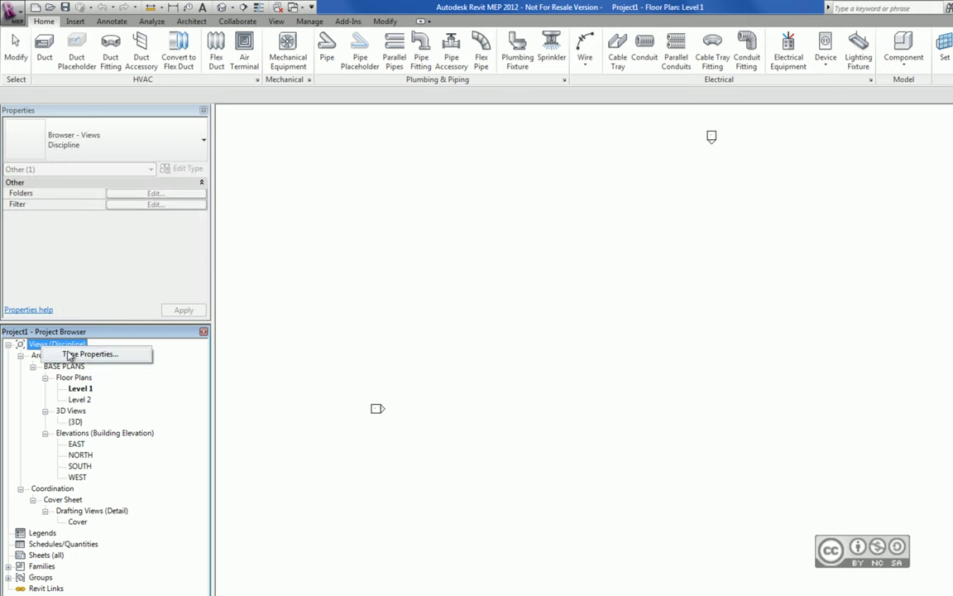
left_click(72, 356)
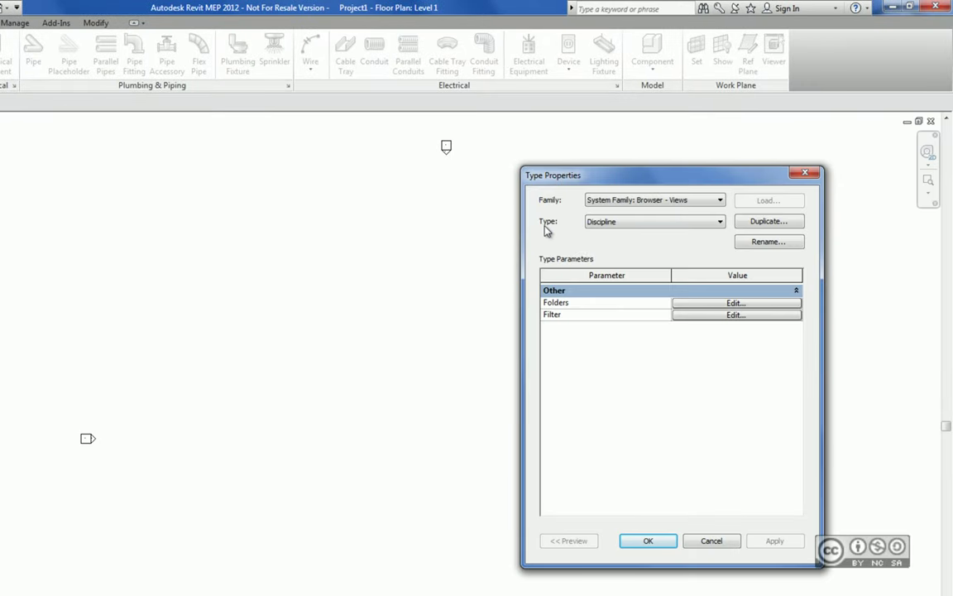
left_click(596, 222)
left_click(597, 232)
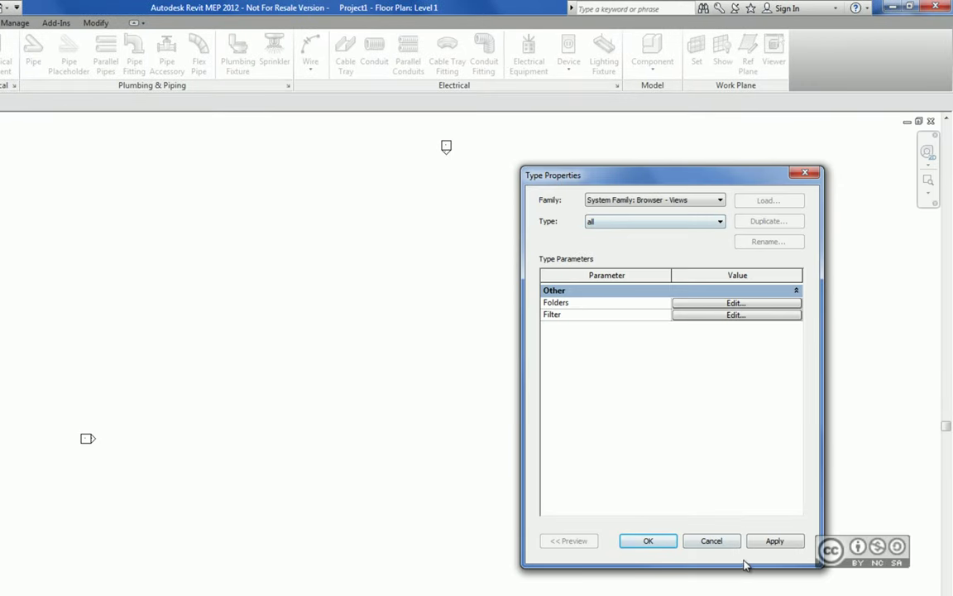
left_click(773, 542)
left_click(650, 541)
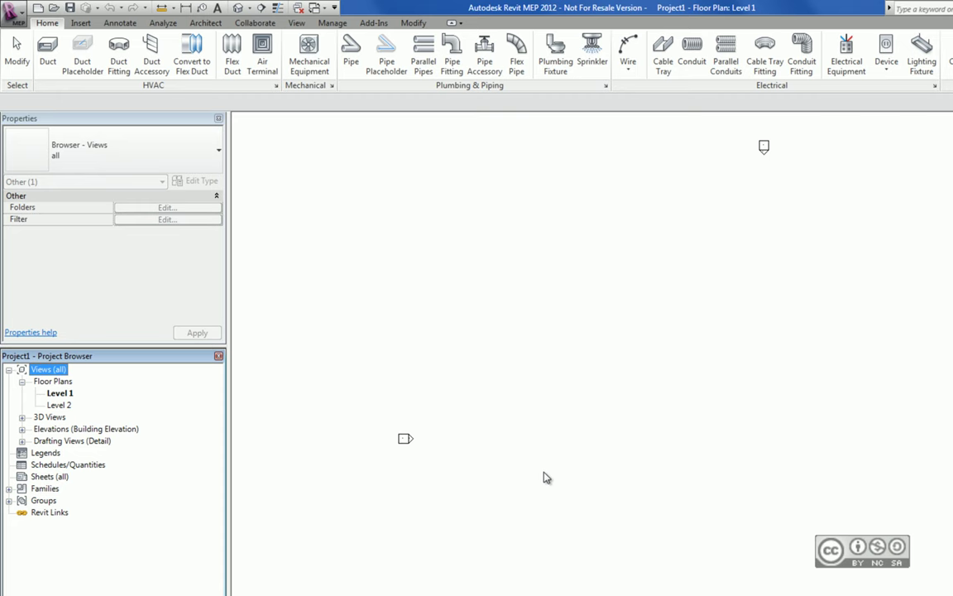
left_click(80, 24)
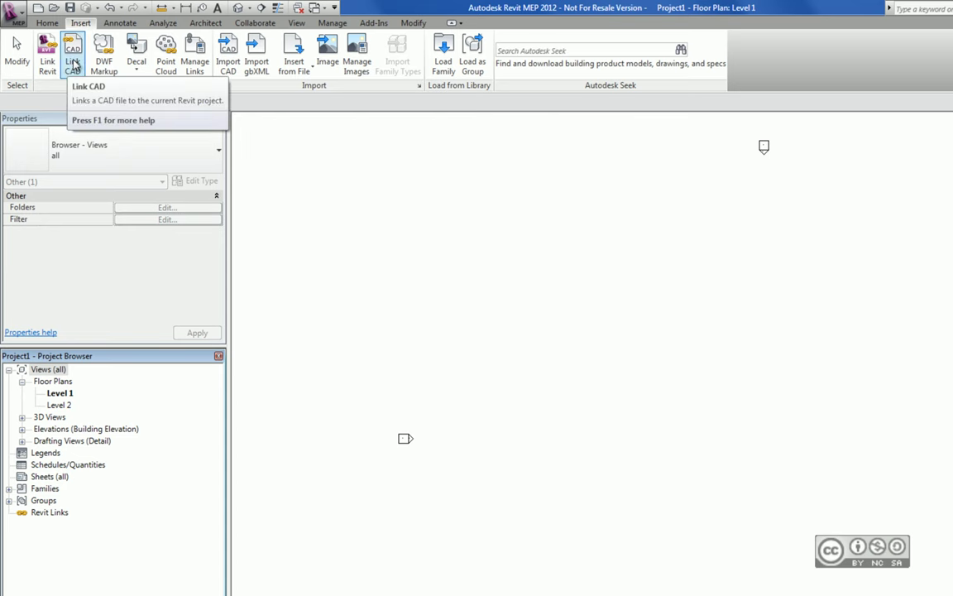
Link FloorplanLevel01.dwg into Level 1 in Black and White, positioned Auto - Origin to Origin
left_click(74, 65)
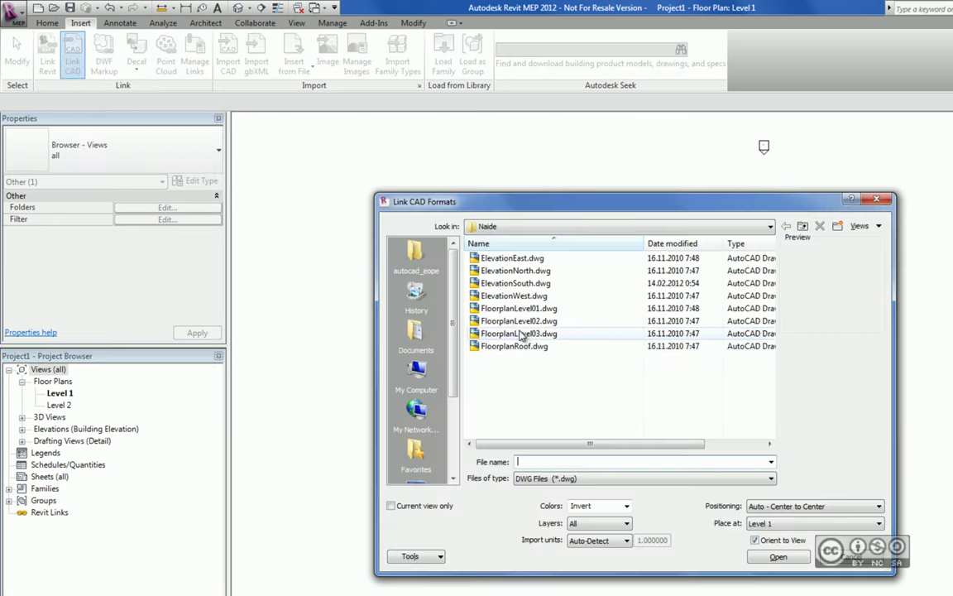
left_click(523, 308)
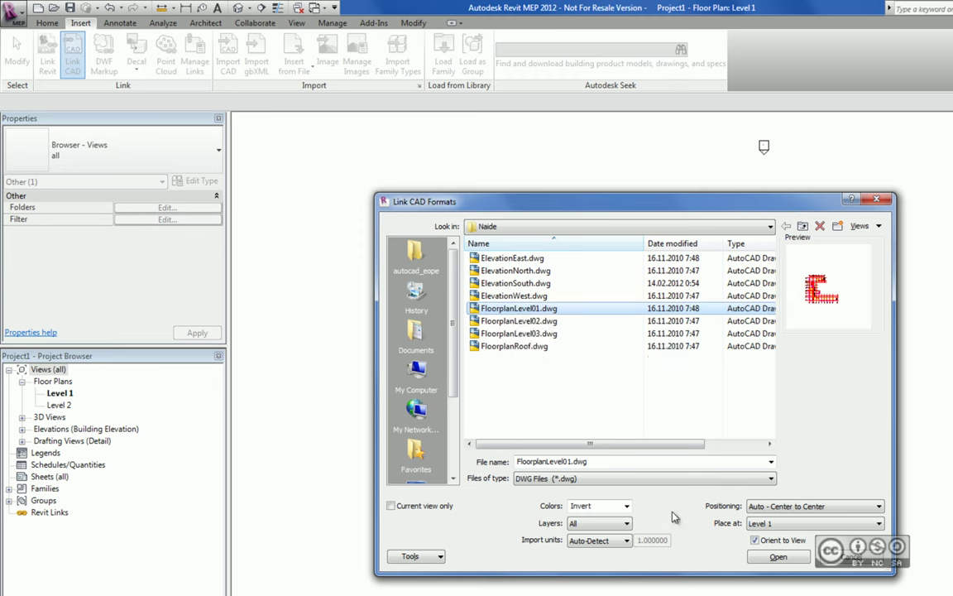
left_click(627, 507)
left_click(603, 539)
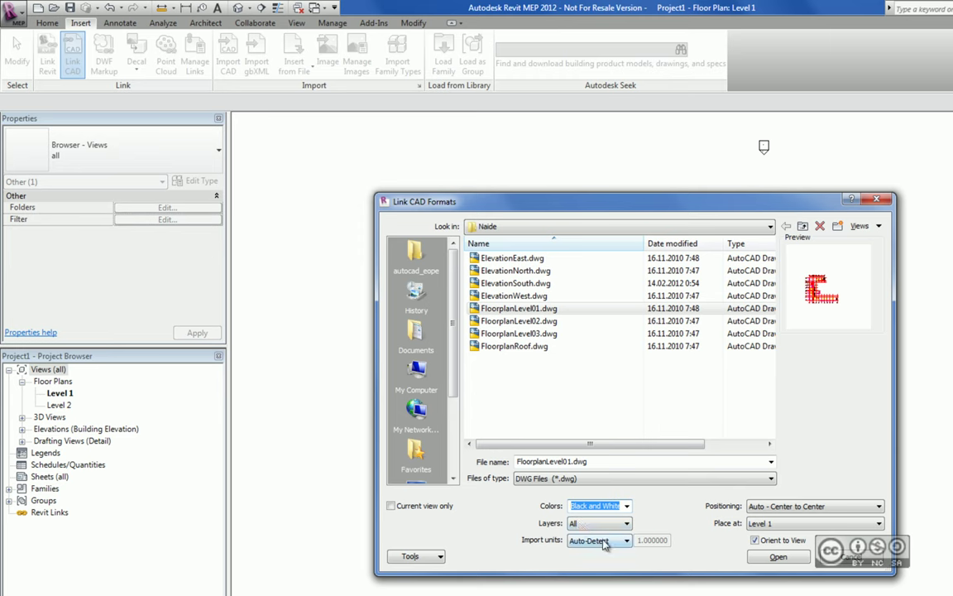
left_click(760, 507)
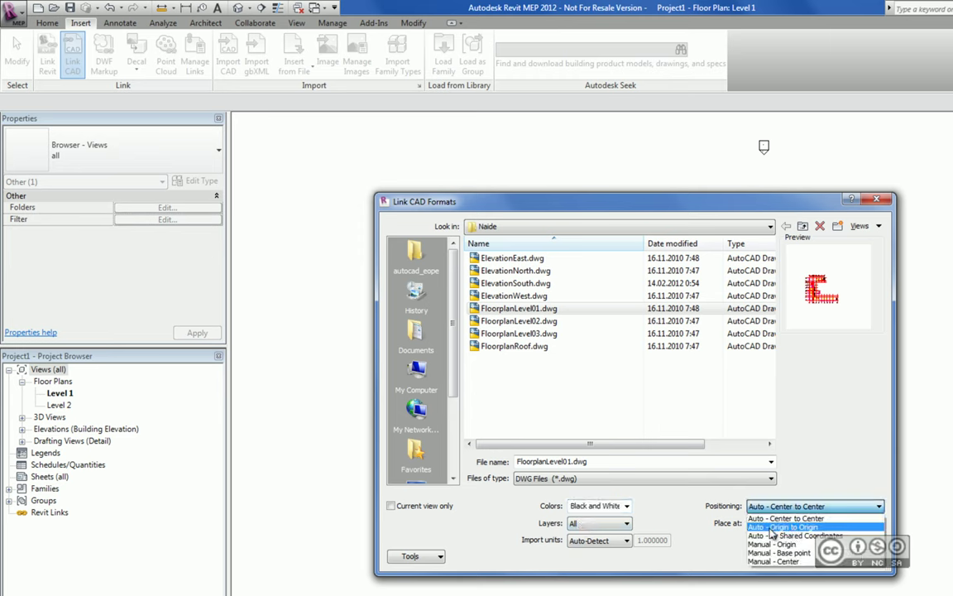
left_click(770, 528)
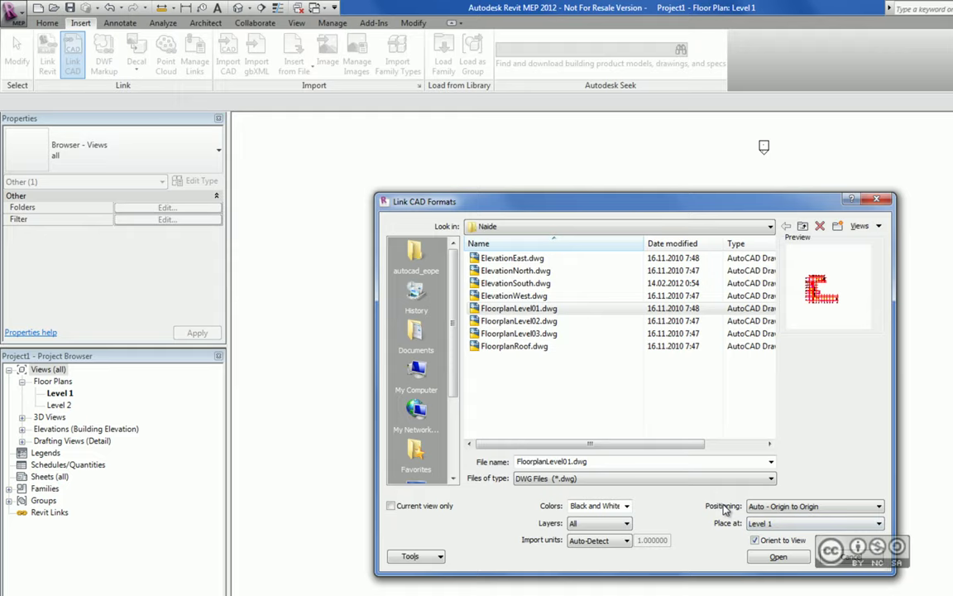
left_click(777, 556)
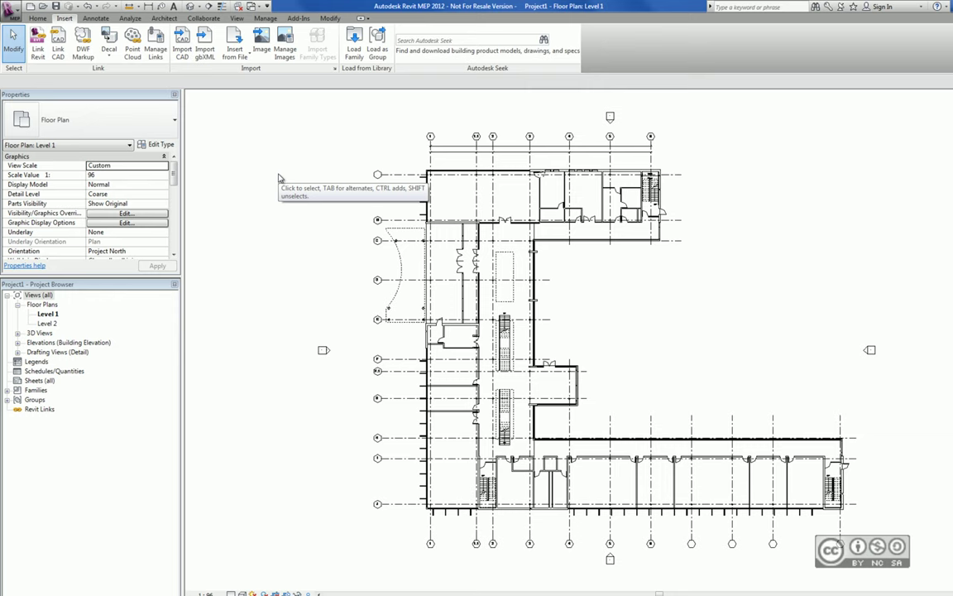
Zoom toward the lower-left of the linked plan and pan to show its left-hand grid bubbles
scroll(463, 440, "up", 2)
scroll(430, 463, "up", 1)
scroll(396, 520, "up", 2)
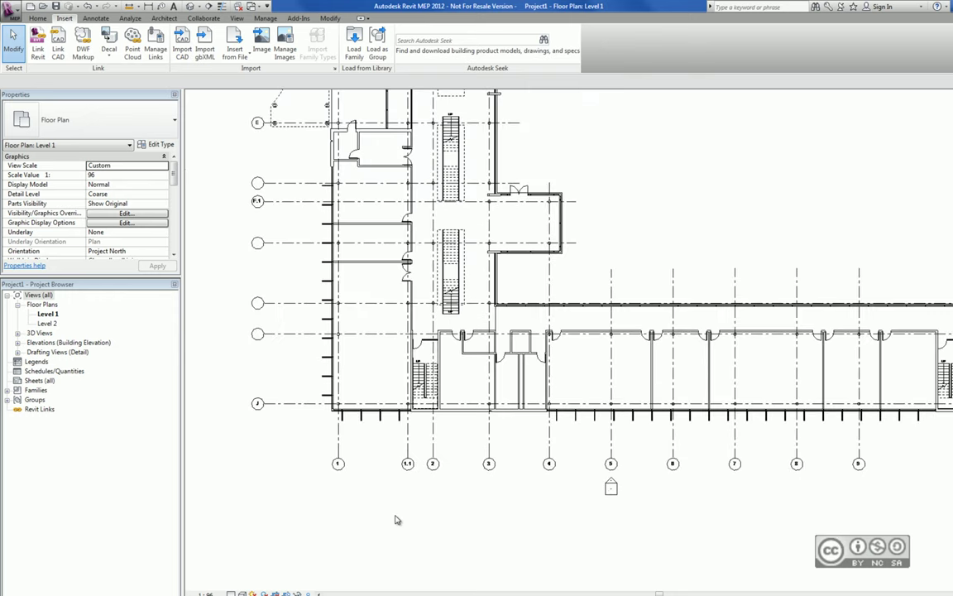
mouse_move(396, 264)
middle_mouse_down()
mouse_move(360, 409)
mouse_move(353, 262)
middle_mouse_up()
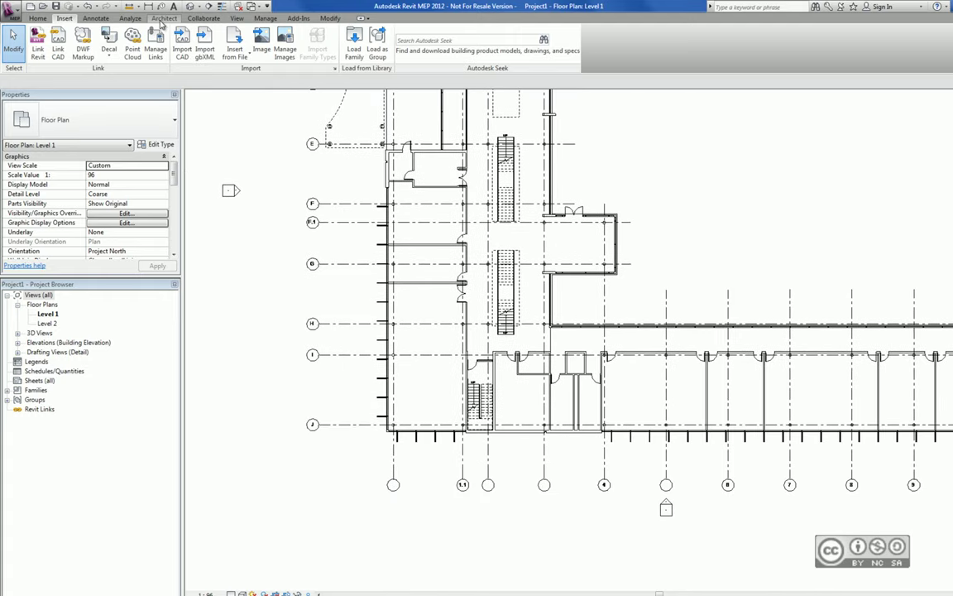
Create a grid by picking a drawing line, then edit grid 1.1's label
left_click(162, 21)
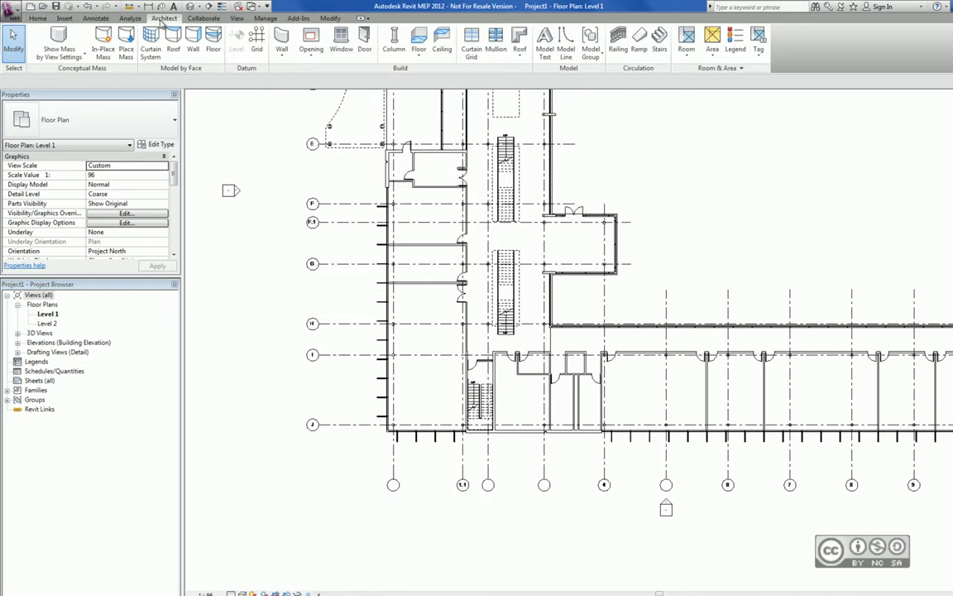
left_click(257, 42)
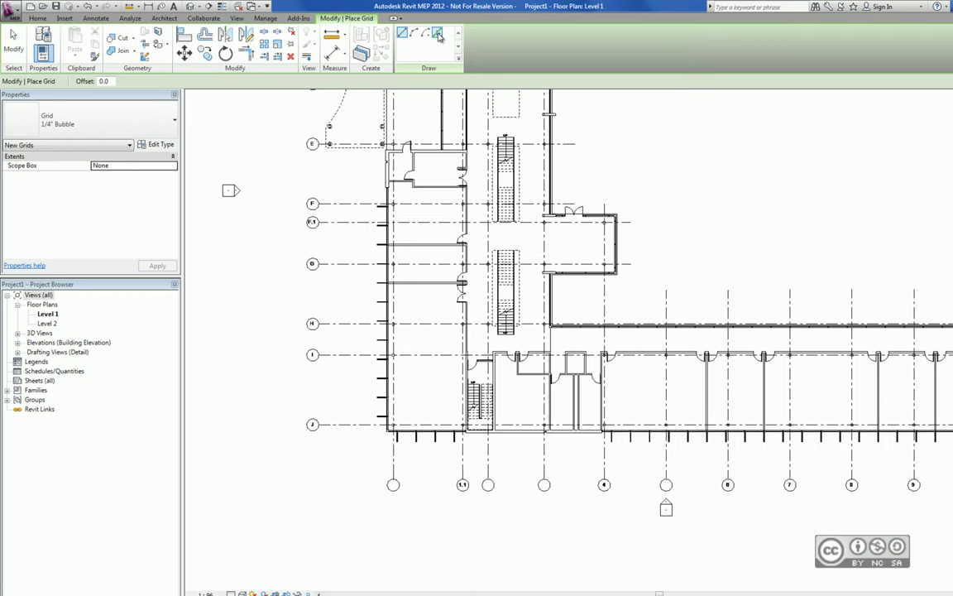
left_click(439, 37)
scroll(349, 508, "up", 1)
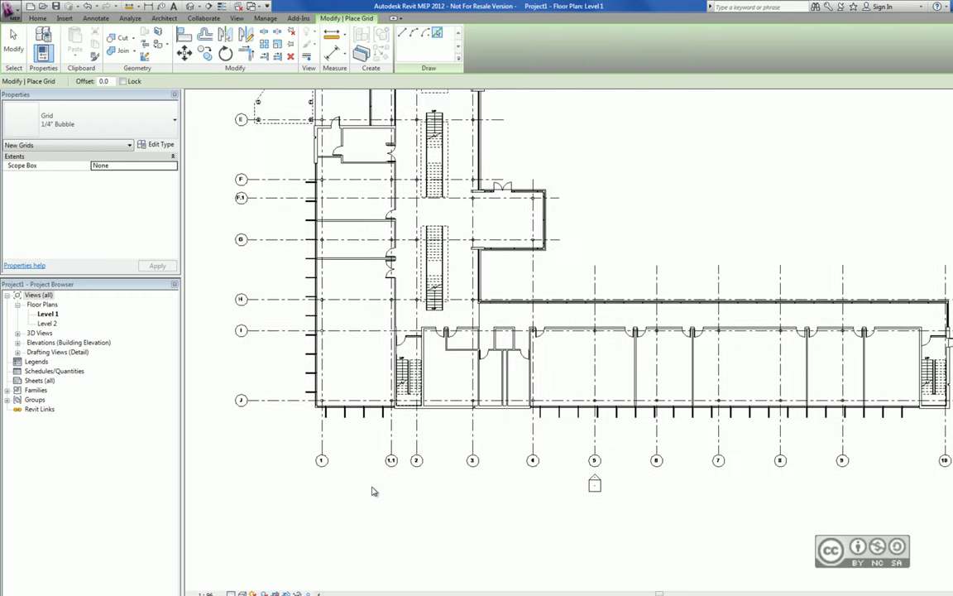
scroll(372, 492, "up", 1)
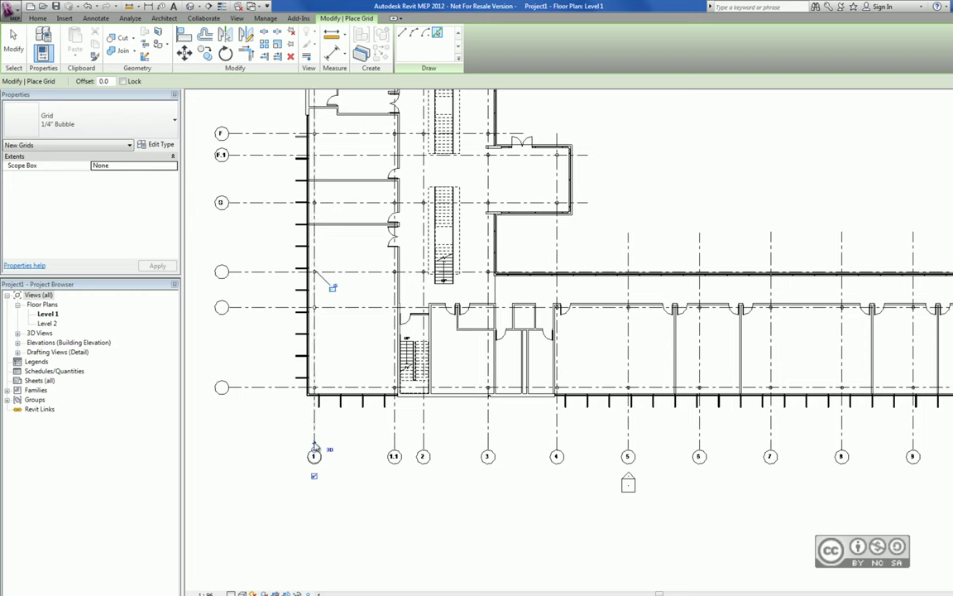
mouse_move(618, 456)
middle_mouse_down()
mouse_move(490, 451)
mouse_move(672, 463)
middle_mouse_up()
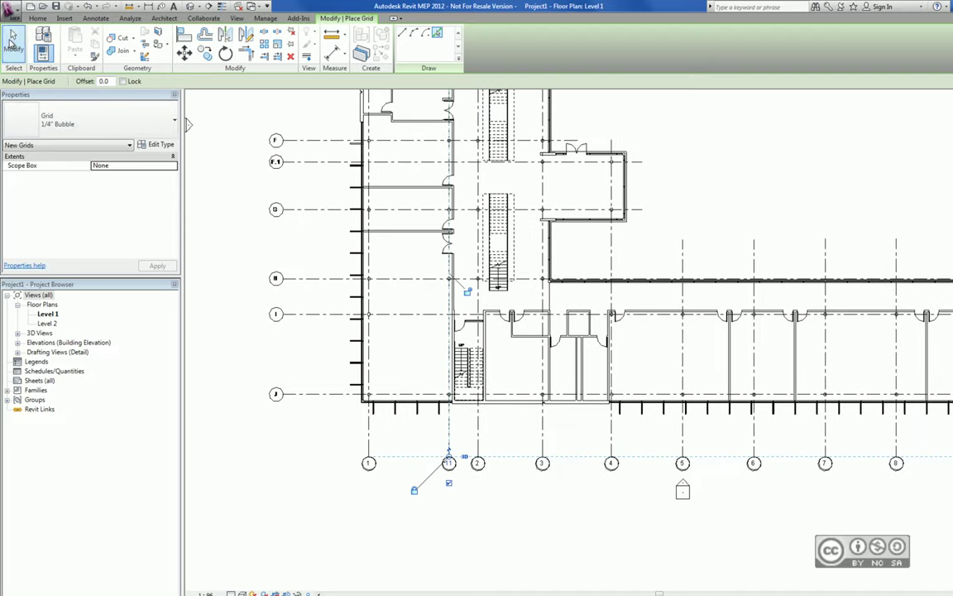
key("Escape")
key("Escape")
left_click(449, 468)
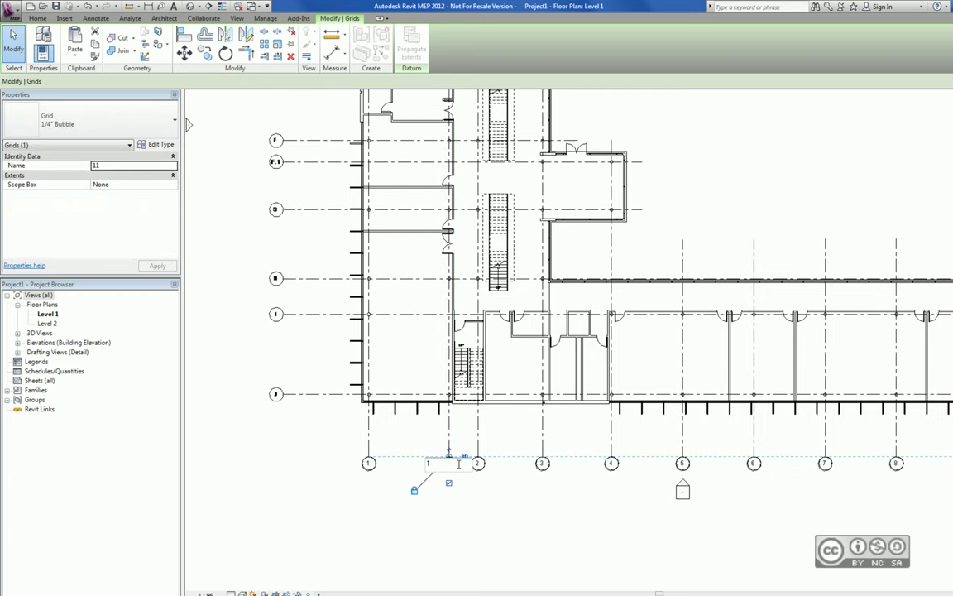
type(".1")
left_click(404, 420)
Create a grid on drawing line A and rename it from 1.2 to A
middle_click_drag(340, 287, 386, 589)
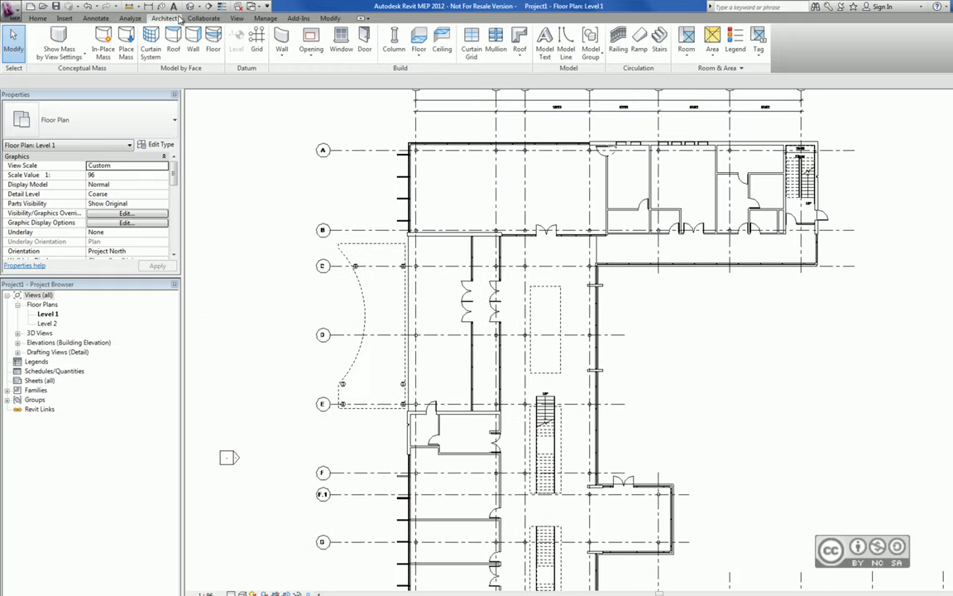
left_click(256, 41)
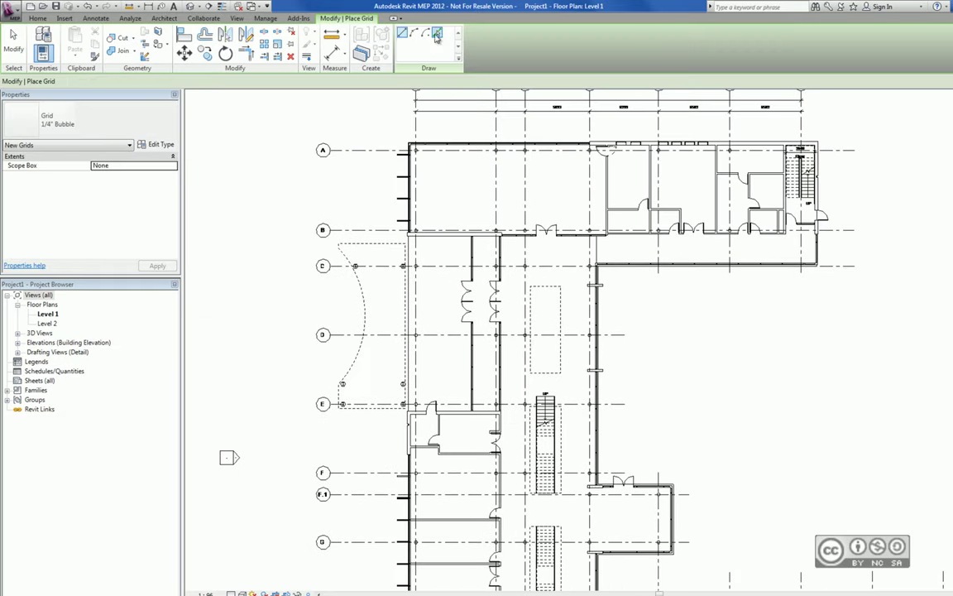
left_click(361, 151)
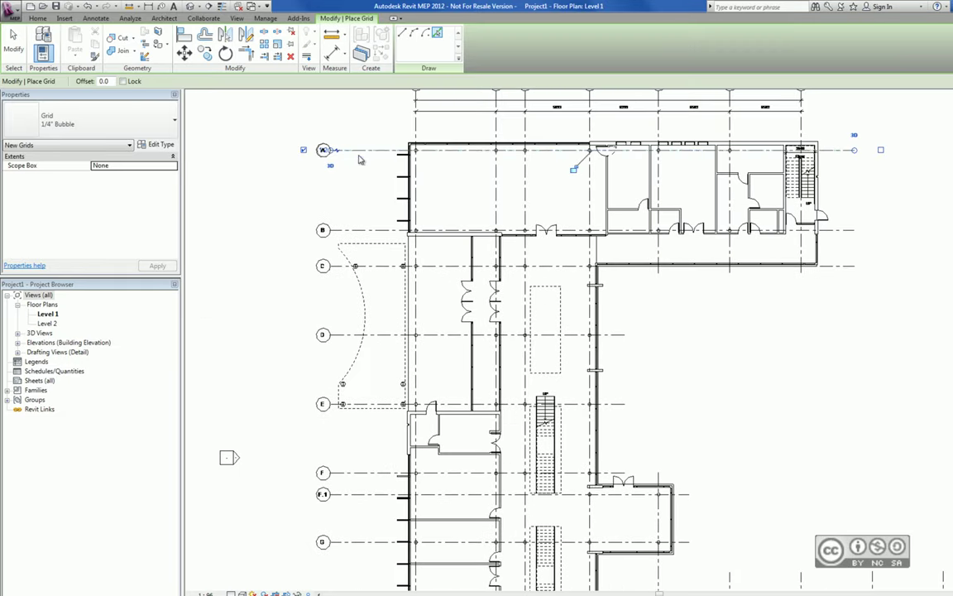
left_click(13, 37)
left_click(13, 37)
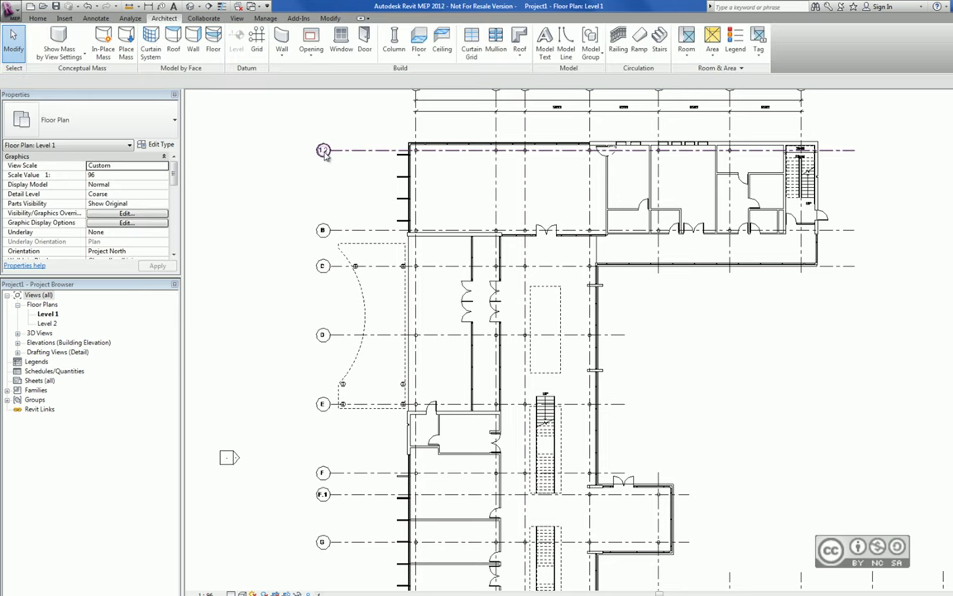
left_click(323, 149)
left_click(123, 165)
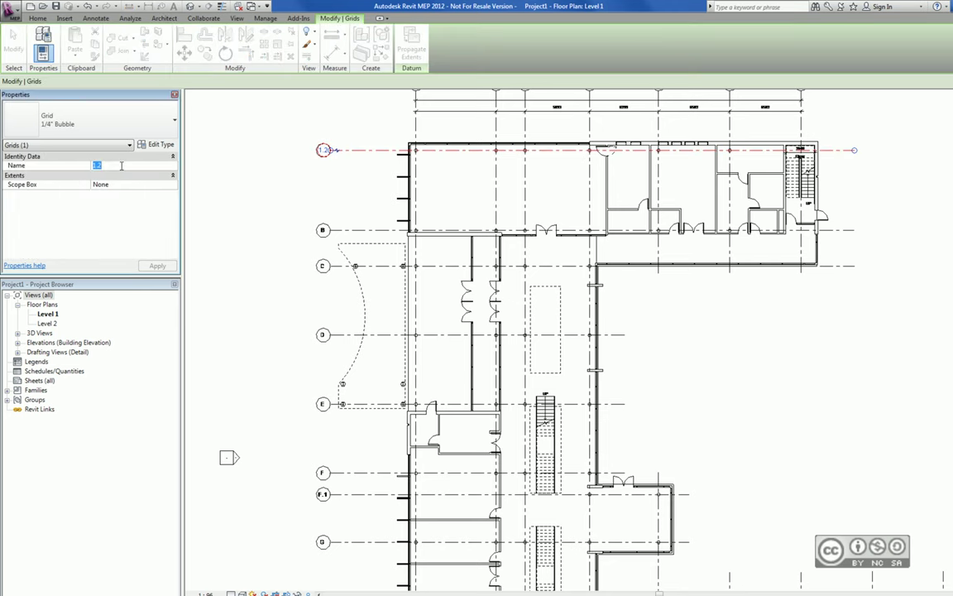
type("A")
key("Return")
left_click(14, 38)
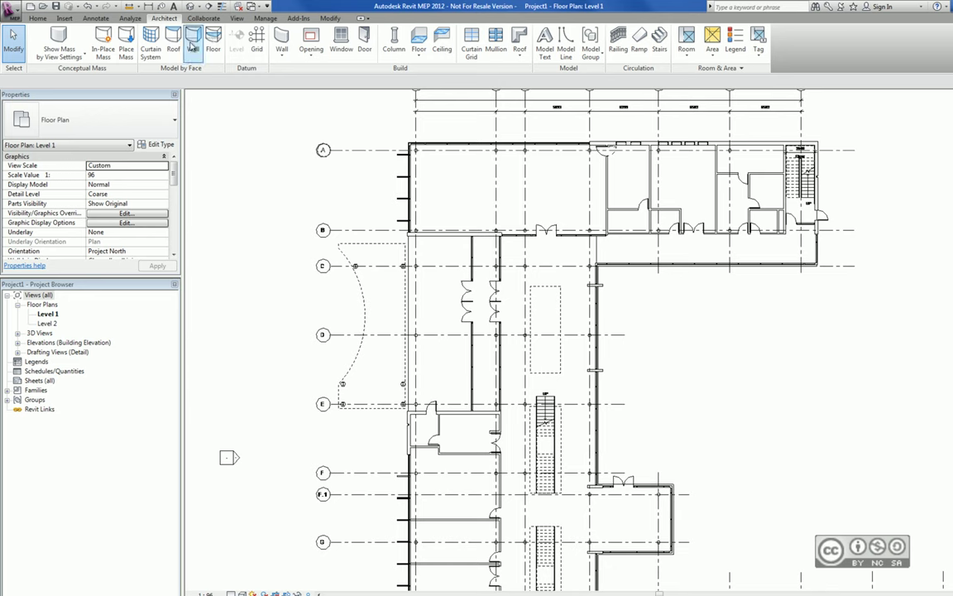
Pick drawing lines B, C, D, E, F, G, H, J and F.1 to create matching grids
left_click(257, 41)
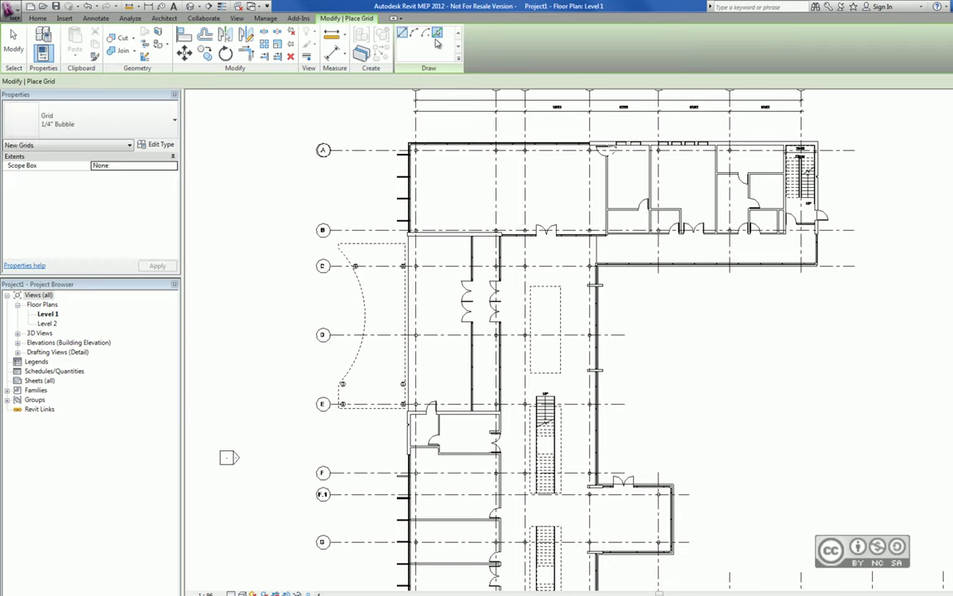
middle_click_drag(344, 232, 341, 214)
left_click(341, 214)
left_click(339, 247)
left_click(339, 316)
left_click(337, 387)
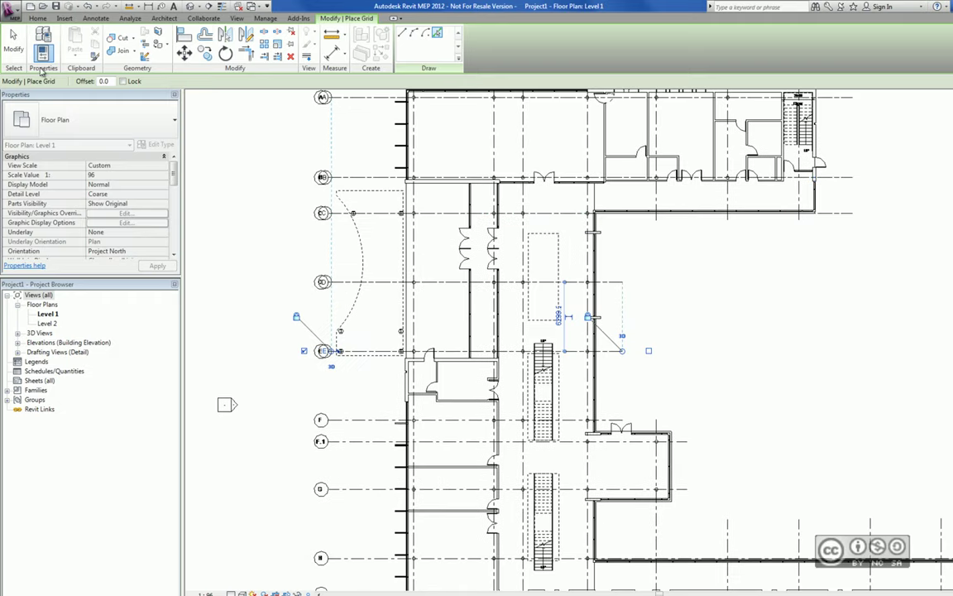
middle_click_drag(338, 388, 355, 291)
left_click(354, 356)
left_click(354, 426)
left_click(354, 496)
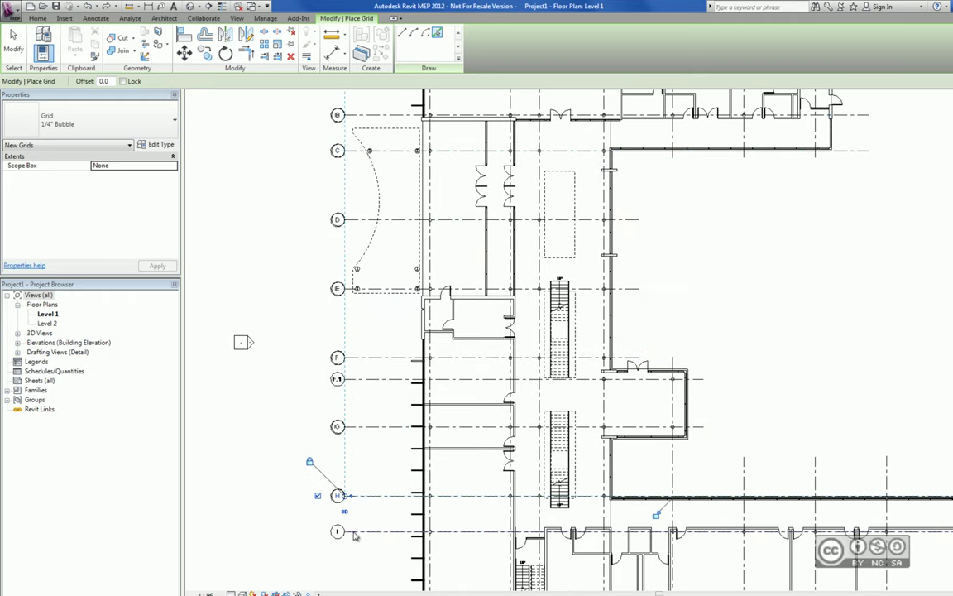
middle_click_drag(356, 500, 347, 342)
left_click(341, 453)
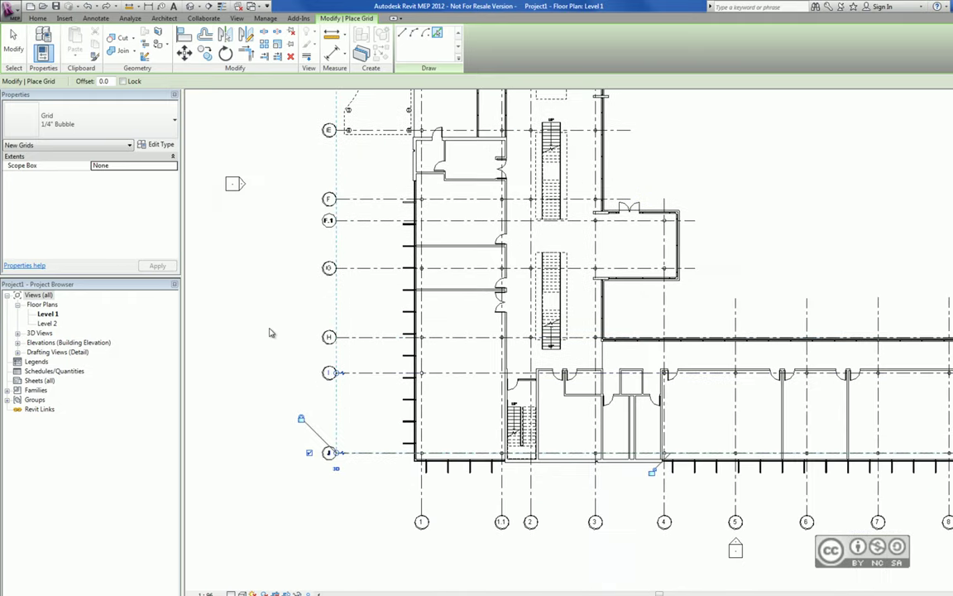
left_click(367, 225)
key("Escape")
key("Escape")
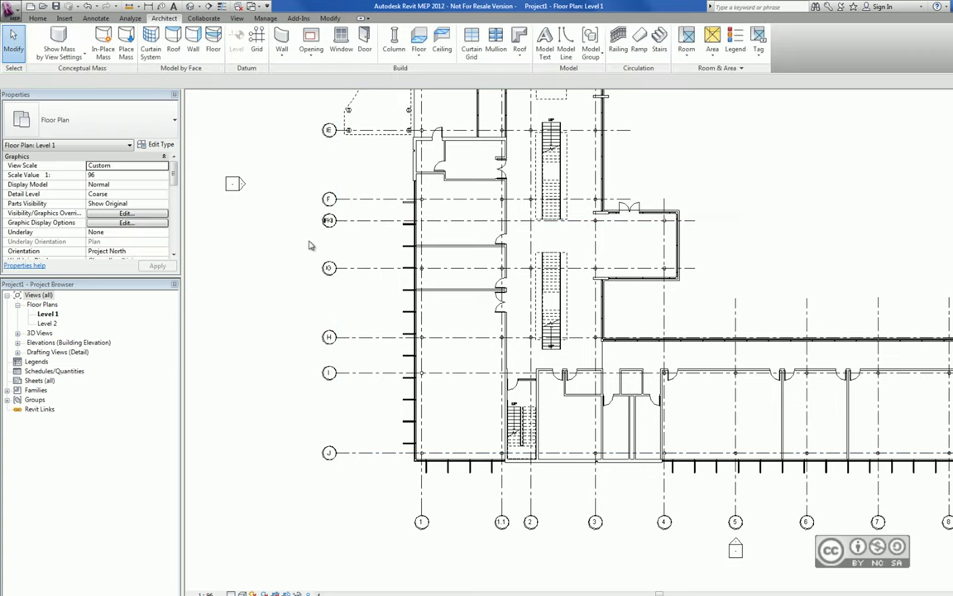
Rename grid FK1 to F and zoom to fit the whole plan with ZF
scroll(318, 235, "up", 5)
left_click(349, 193)
left_click(120, 167)
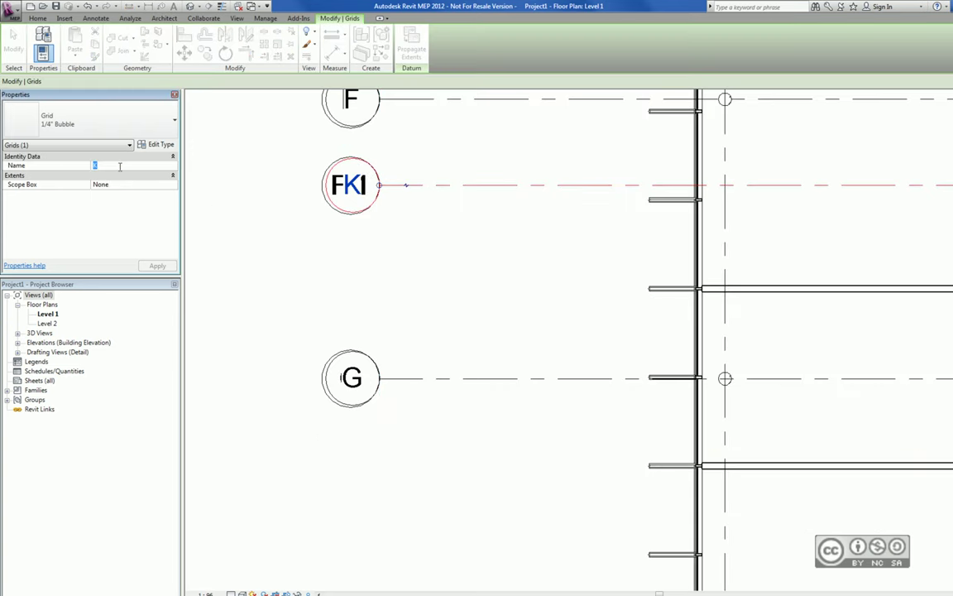
type("F")
left_click(551, 277)
key("z")
key("f")
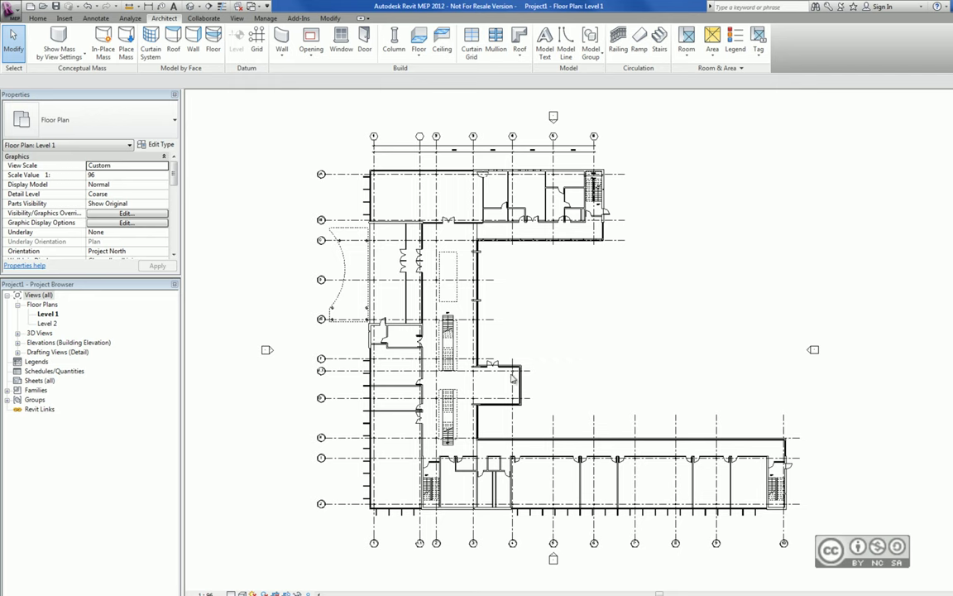
Open the NORTH building elevation and set its work plane by name to Grid : A
left_click(18, 342)
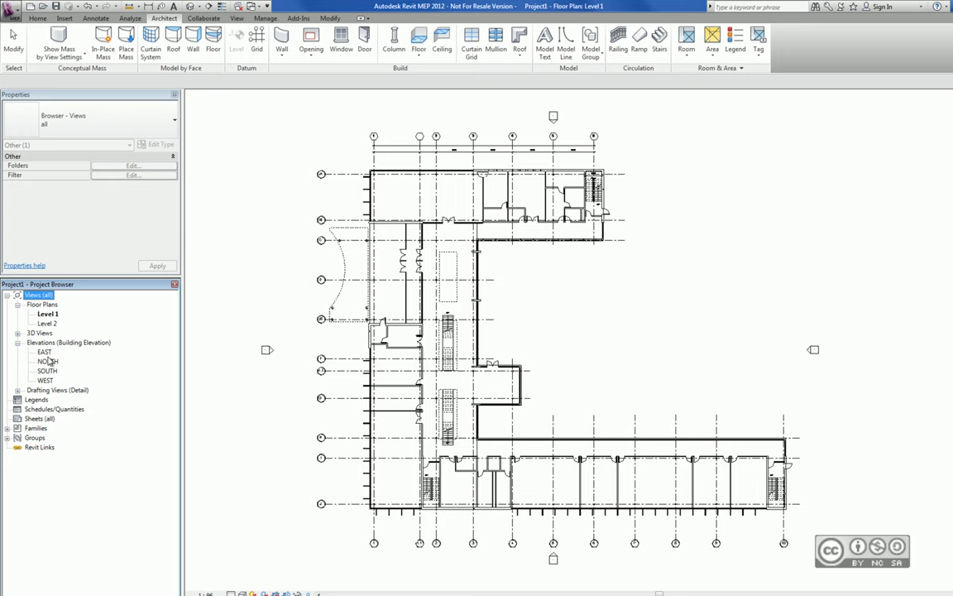
double_click(47, 361)
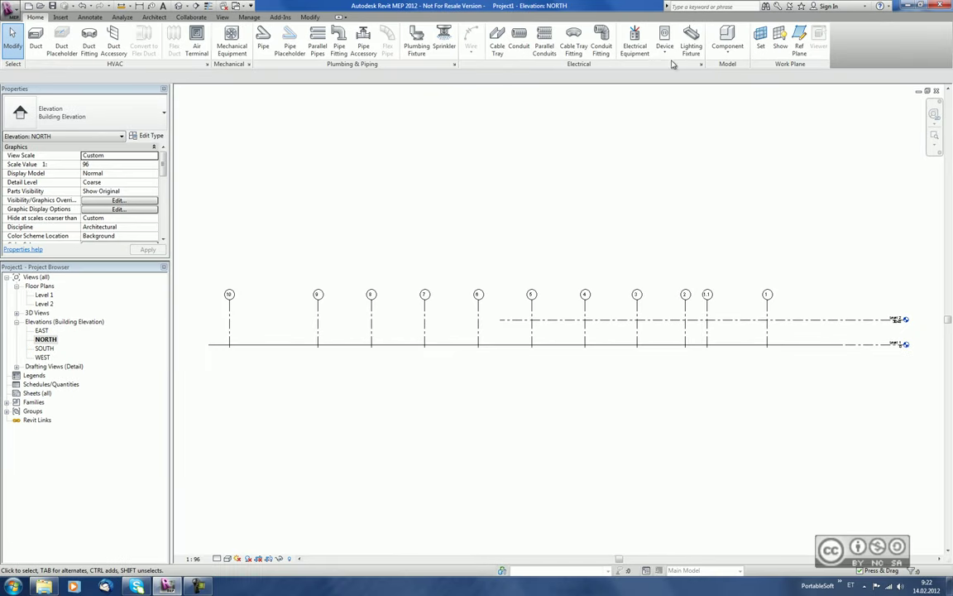
left_click(763, 47)
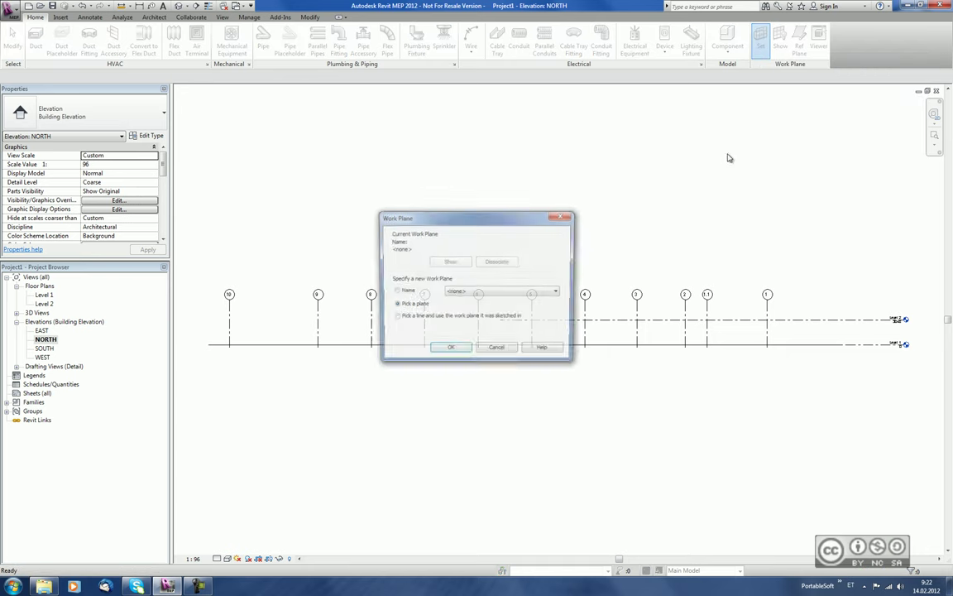
left_click(460, 294)
scroll(459, 331, "up", 1)
left_click(453, 376)
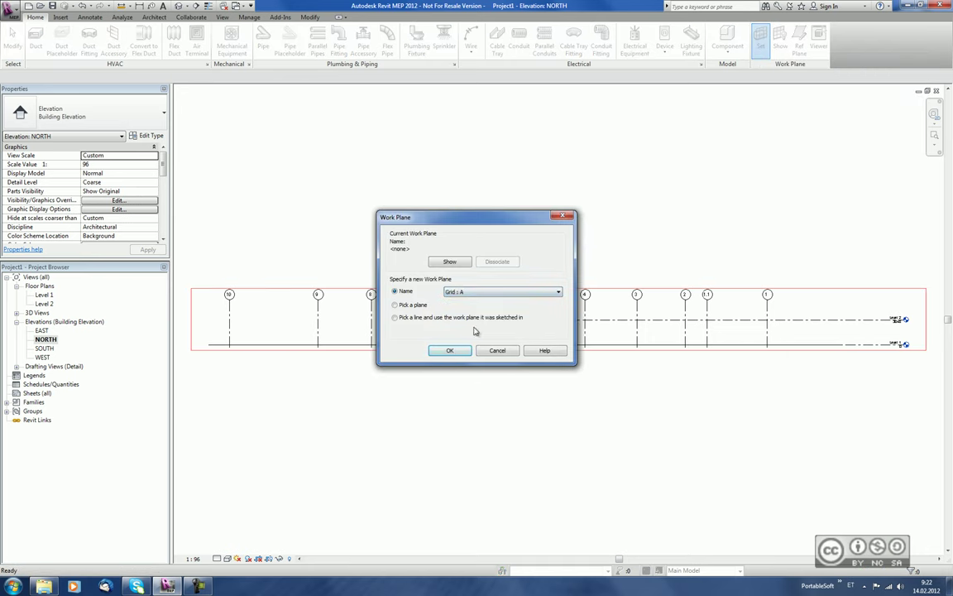
left_click(450, 350)
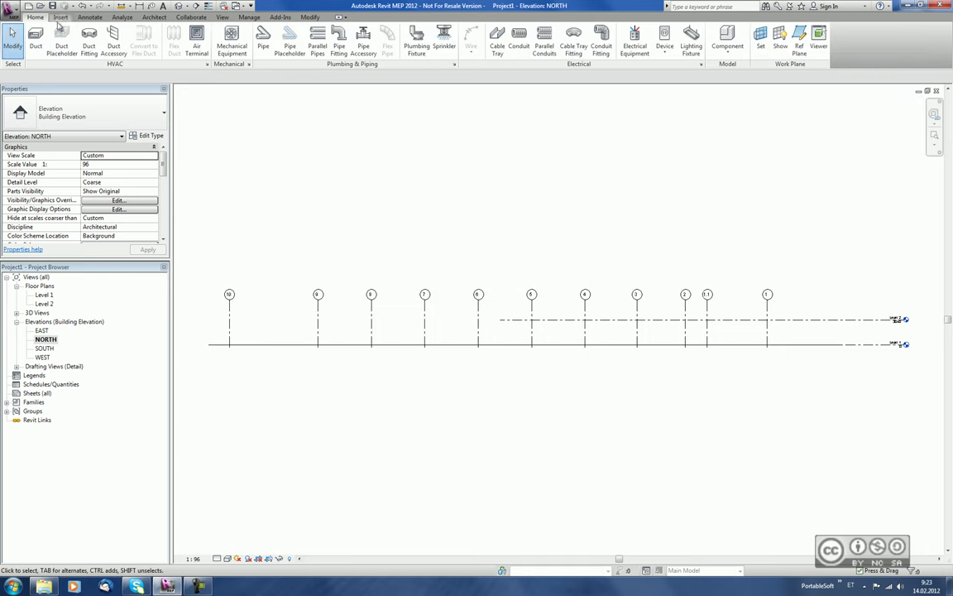
left_click(60, 16)
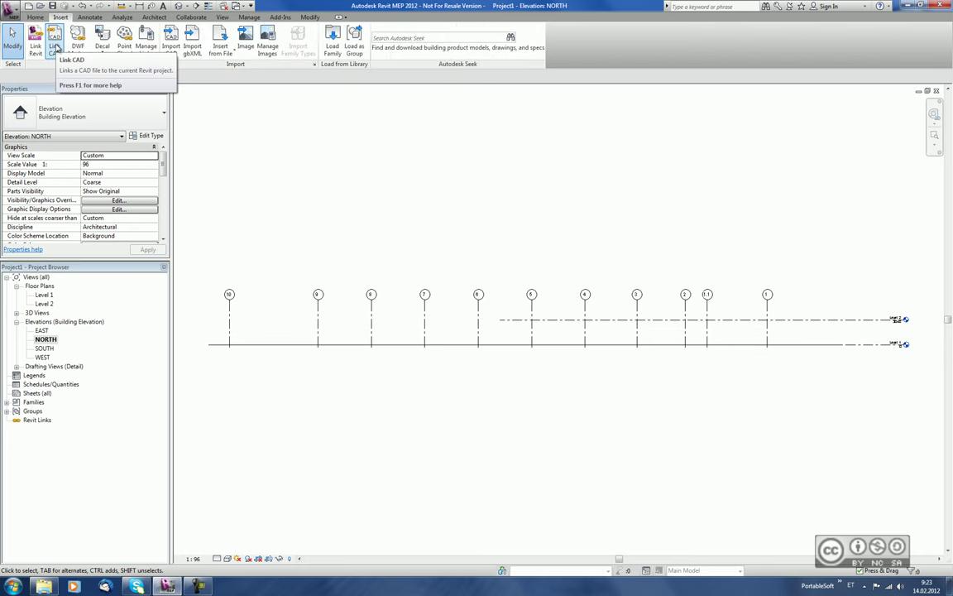
Link ElevationNorth.dwg into the NORTH elevation and zoom in on its level markers
left_click(54, 46)
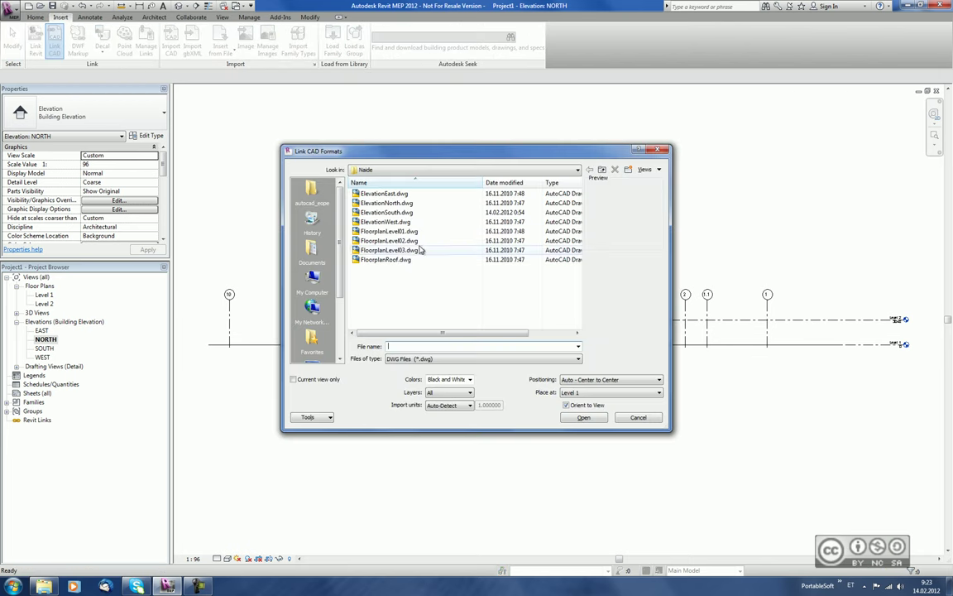
left_click(394, 205)
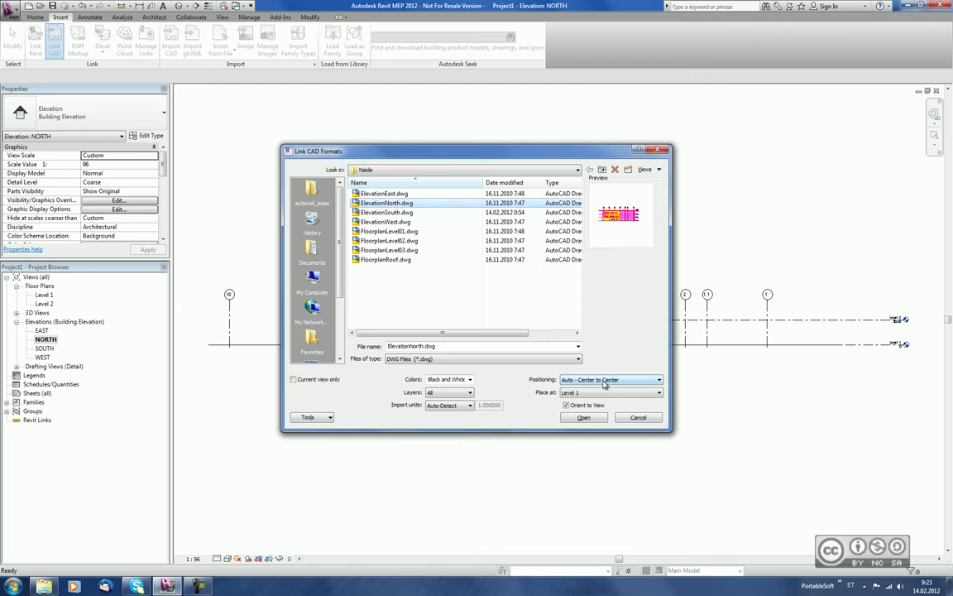
left_click(584, 418)
scroll(611, 323, "up", 2)
scroll(605, 323, "up", 3)
middle_click_drag(615, 256, 570, 295)
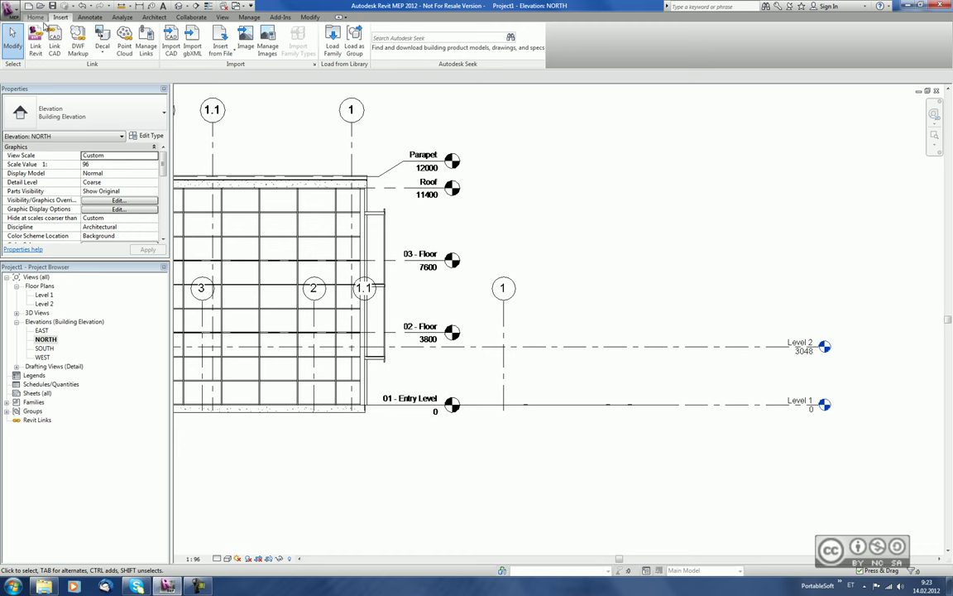
left_click(151, 17)
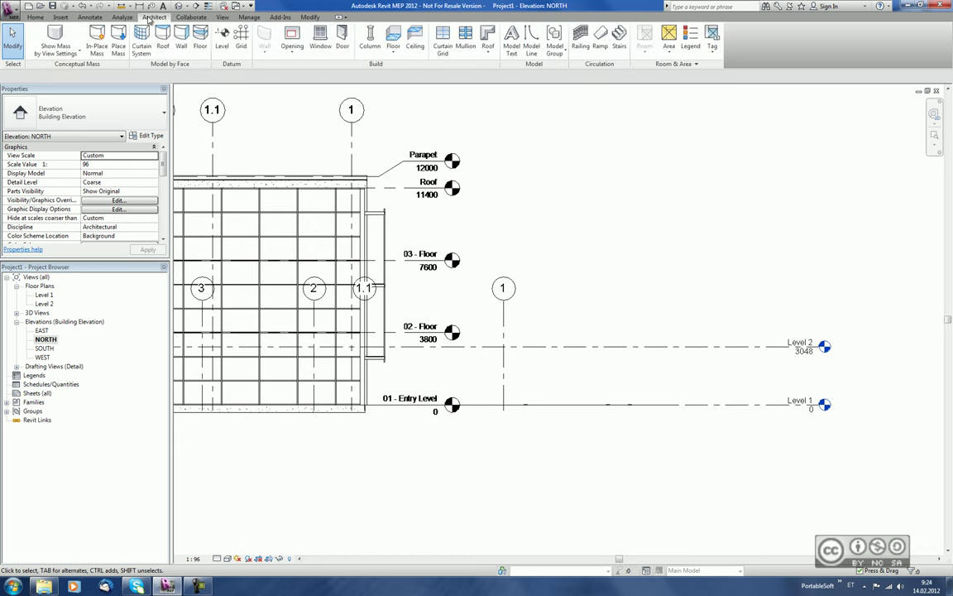
left_click(222, 38)
Pick the 03 - Floor and Roof lines to create levels at 7600 and 11400 with ceiling and floor plans
left_click(389, 31)
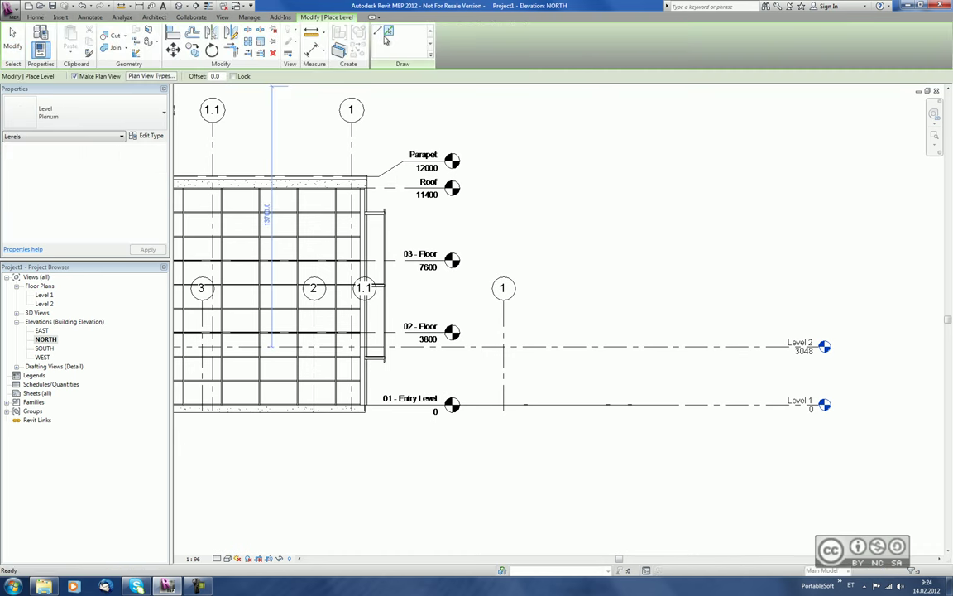
left_click(140, 76)
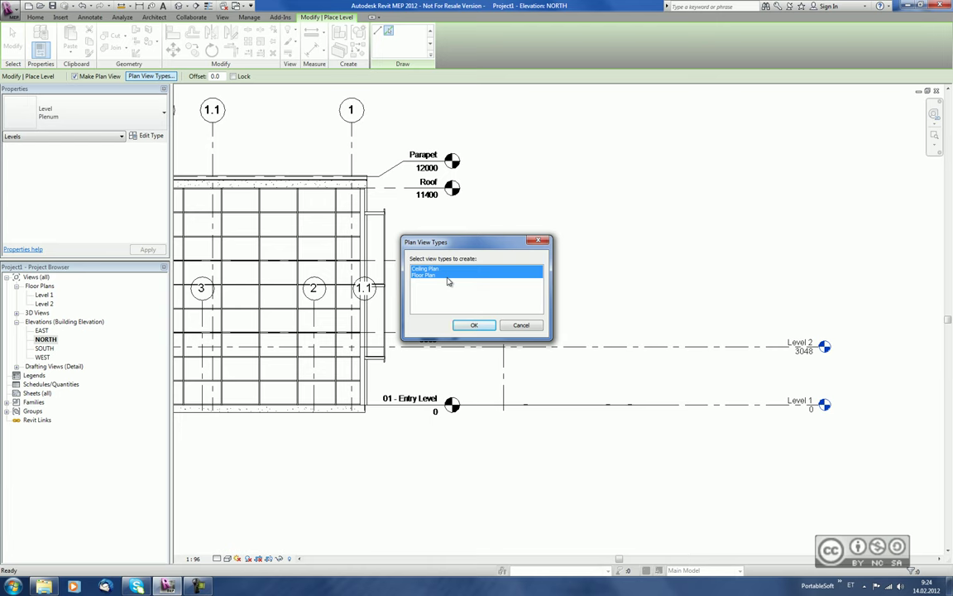
left_click(474, 324)
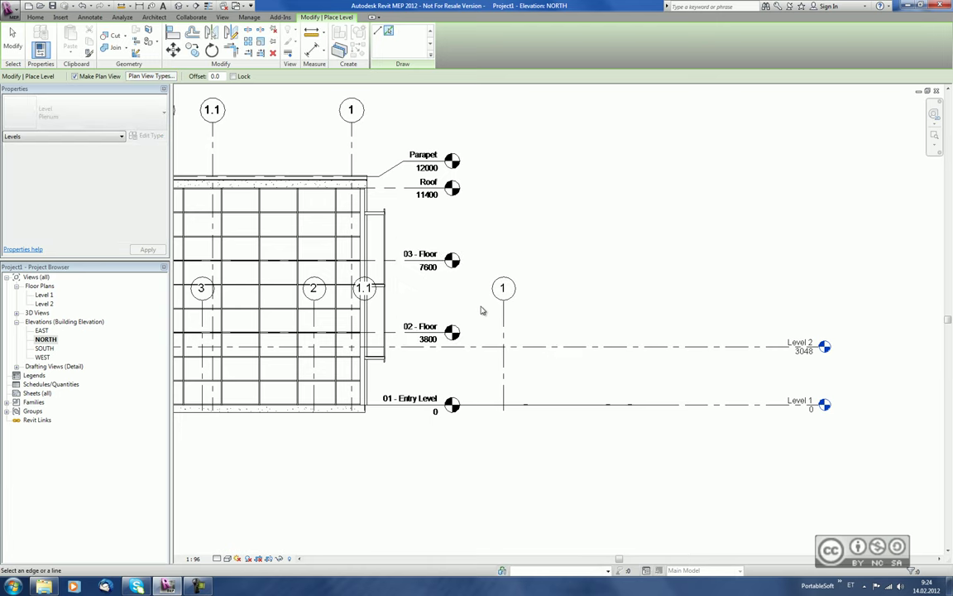
left_click(409, 264)
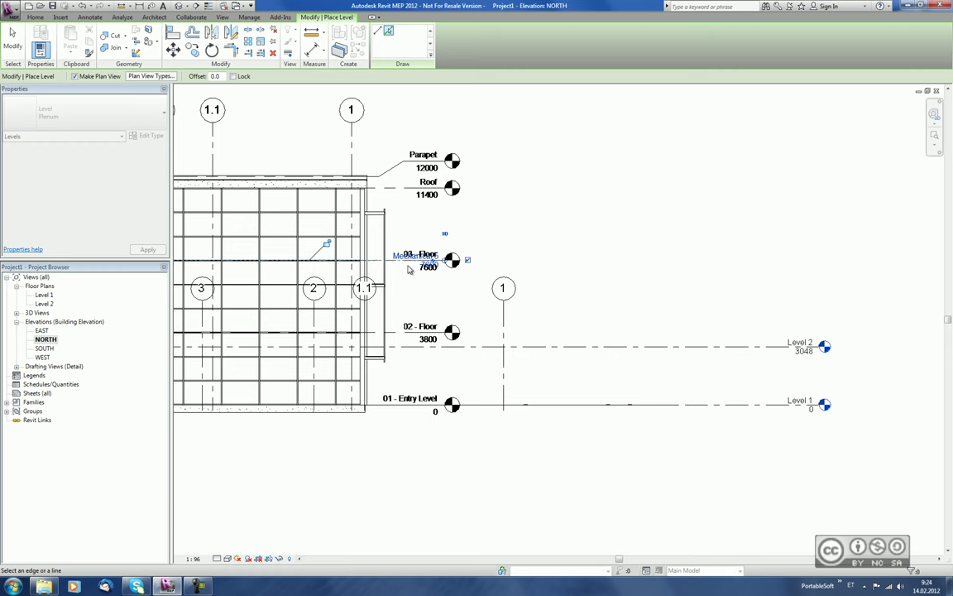
left_click(409, 190)
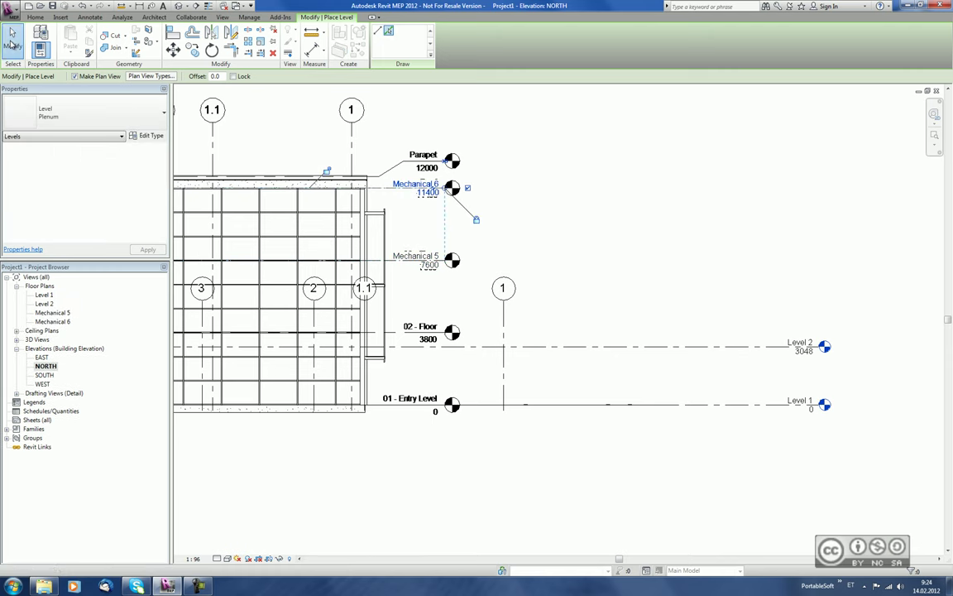
key("Escape")
key("Escape")
Extend the new Mechanical 5 and 6 level lines to the right
left_click(428, 268)
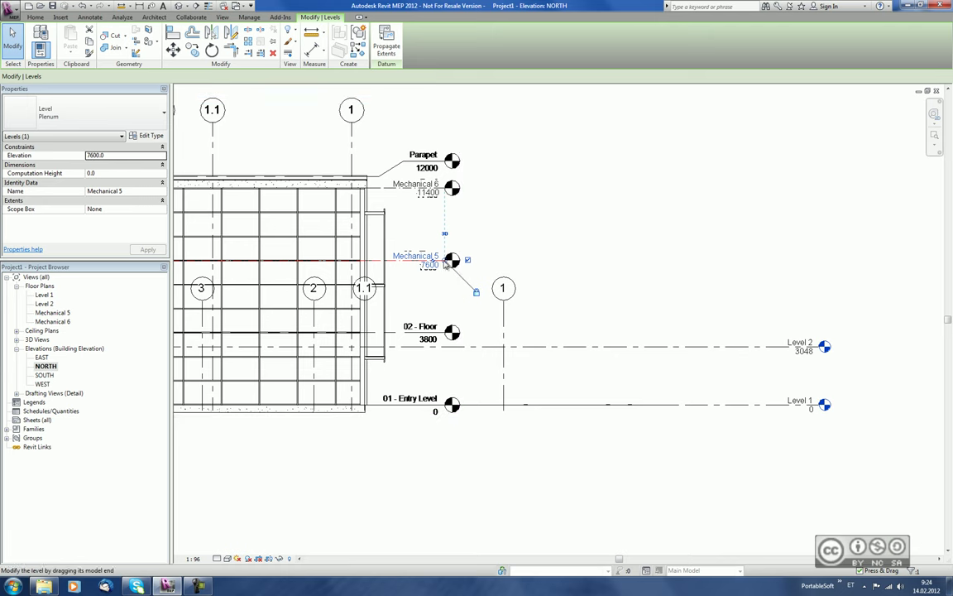
left_click_drag(446, 263, 819, 280)
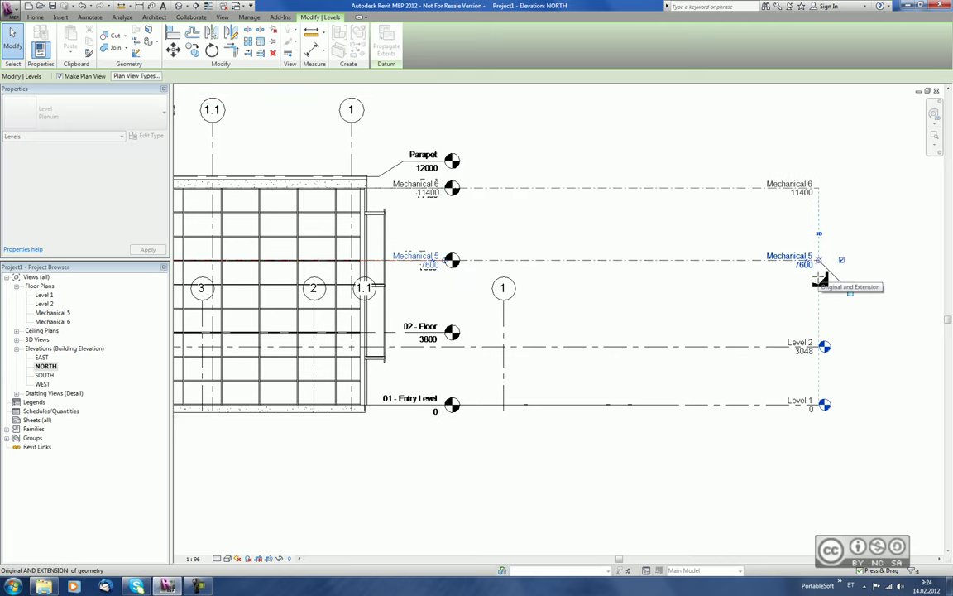
left_click(545, 211)
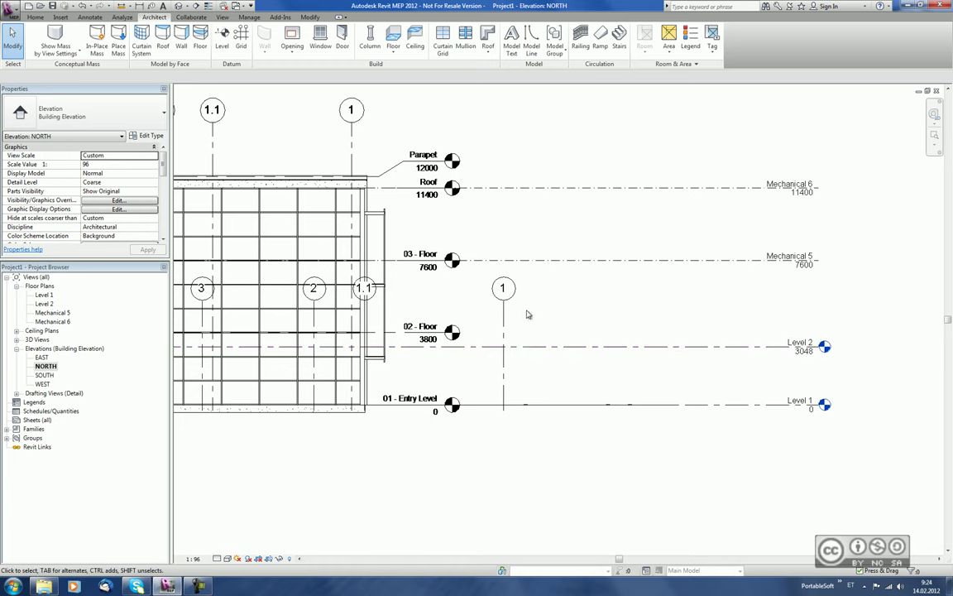
Align Level 2 to the 02 - Floor drawing line, moving it from 3048 to 3800
left_click(525, 351)
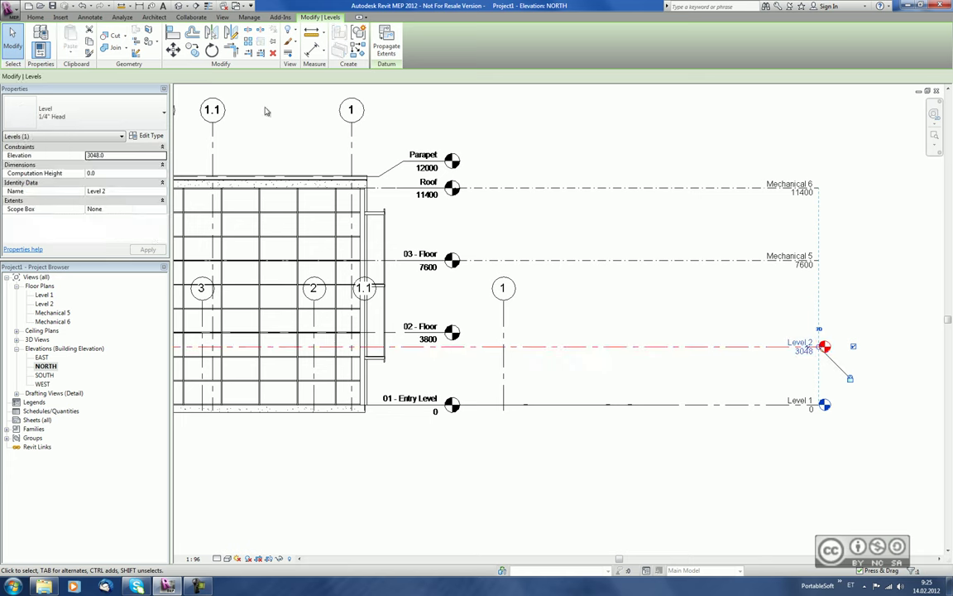
left_click(172, 37)
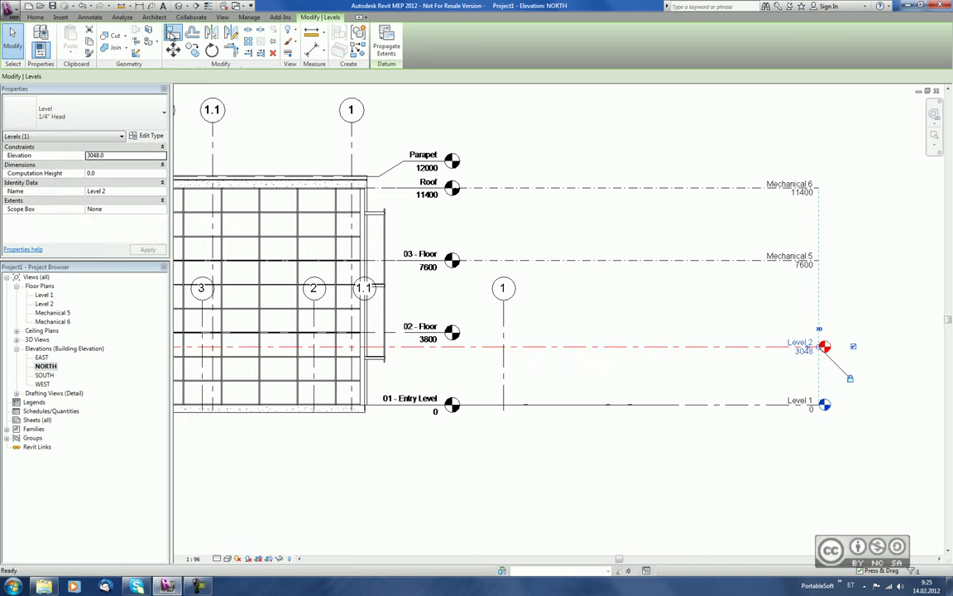
left_click(505, 331)
left_click(506, 347)
left_click(14, 37)
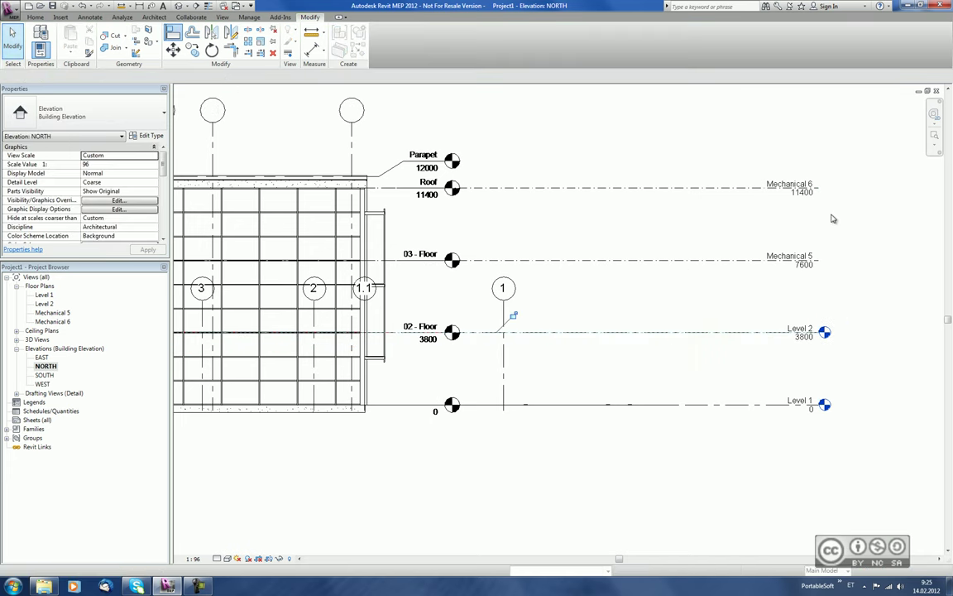
Rename level Mechanical 5 to Level 3, renaming its corresponding views too
left_click(780, 260)
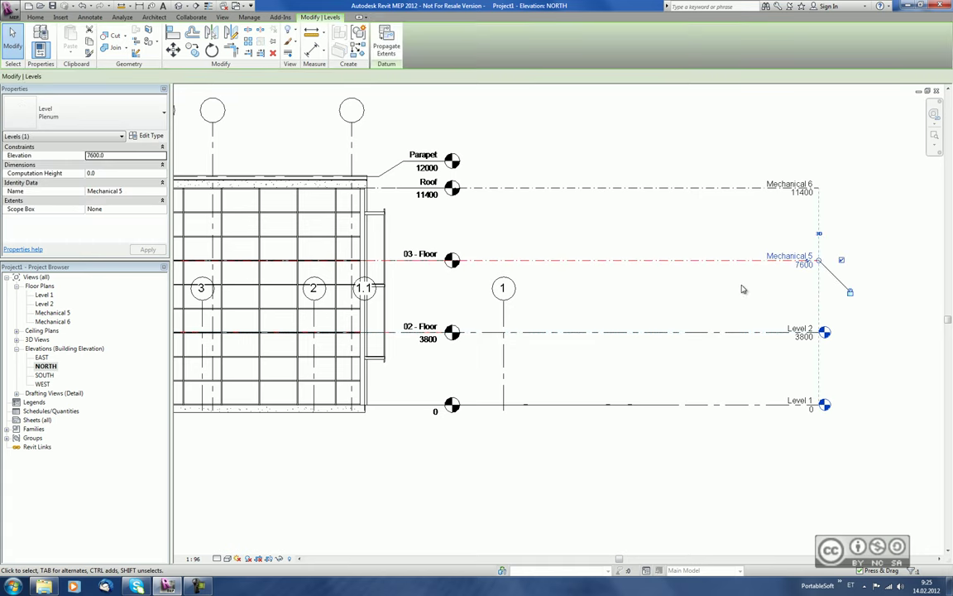
left_click(784, 257)
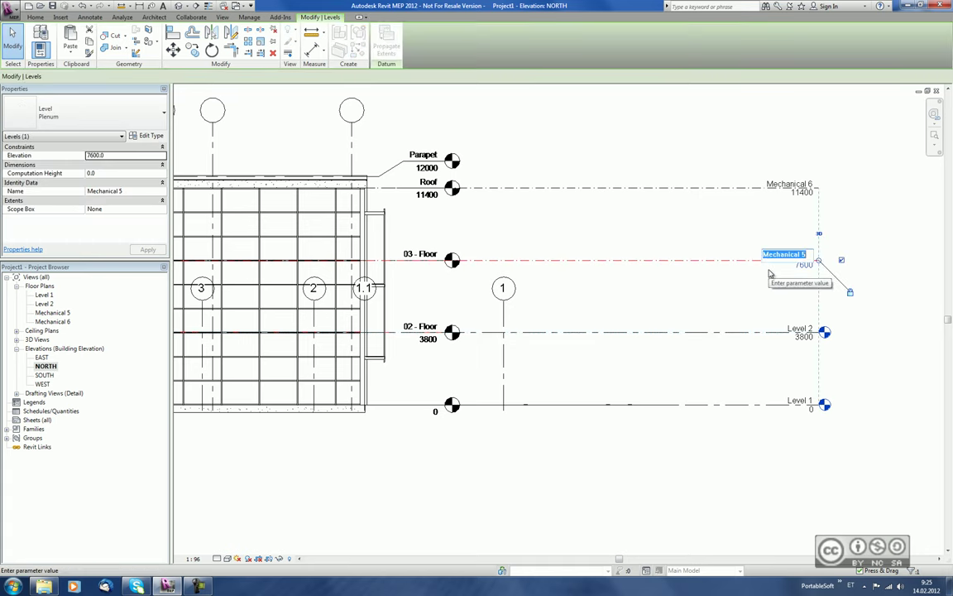
type("Level 3")
key("Return")
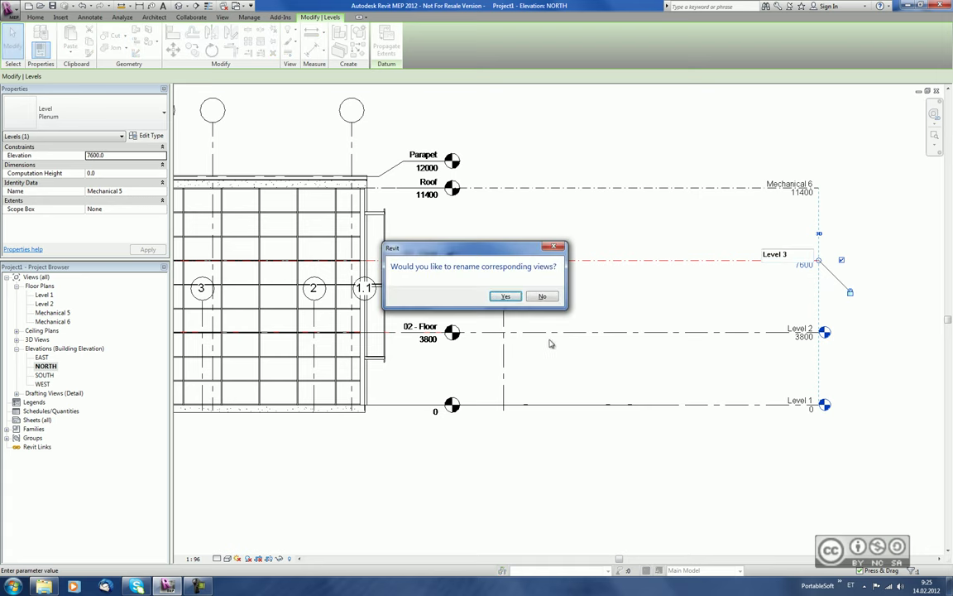
left_click_drag(395, 278, 207, 315)
left_click(506, 296)
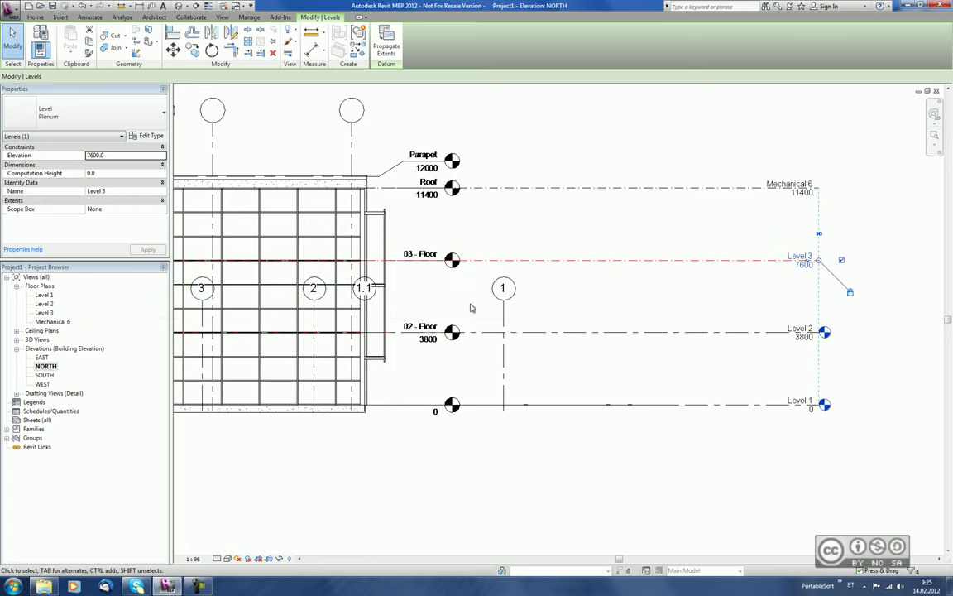
Rename level Mechanical 6 to Roof, renaming its corresponding views too
double_click(790, 184)
type("Le")
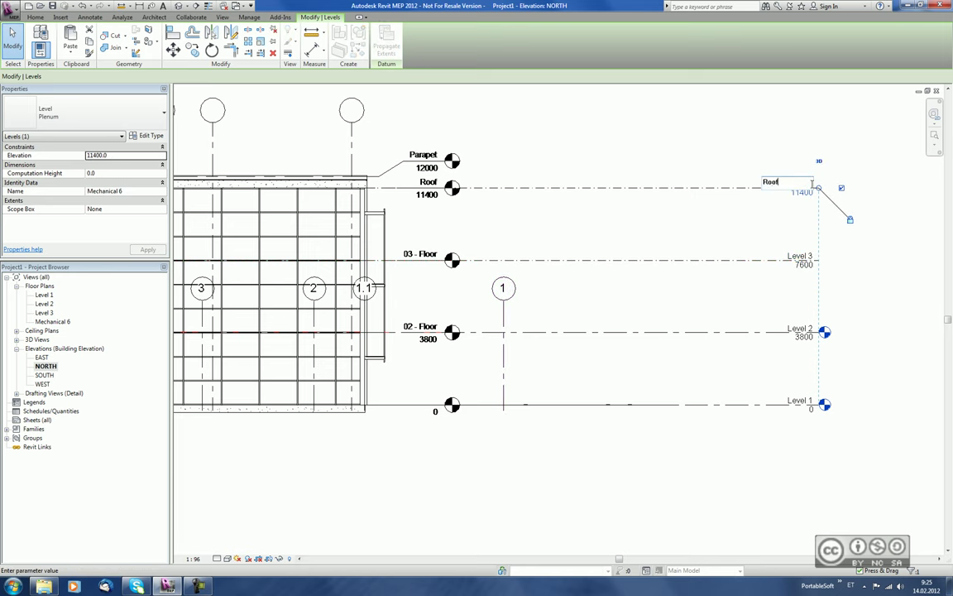
key("Return")
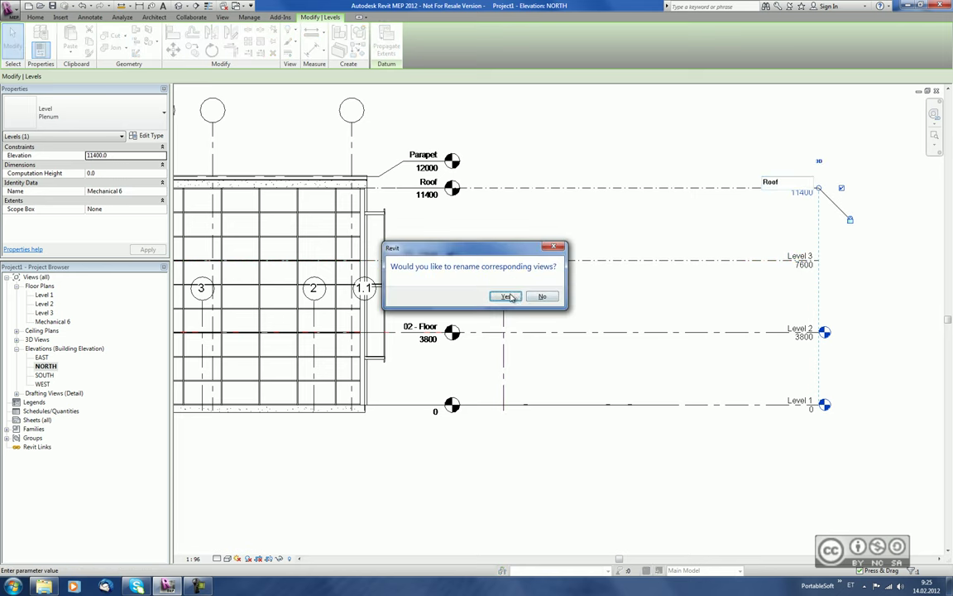
key("Return")
left_click(541, 236)
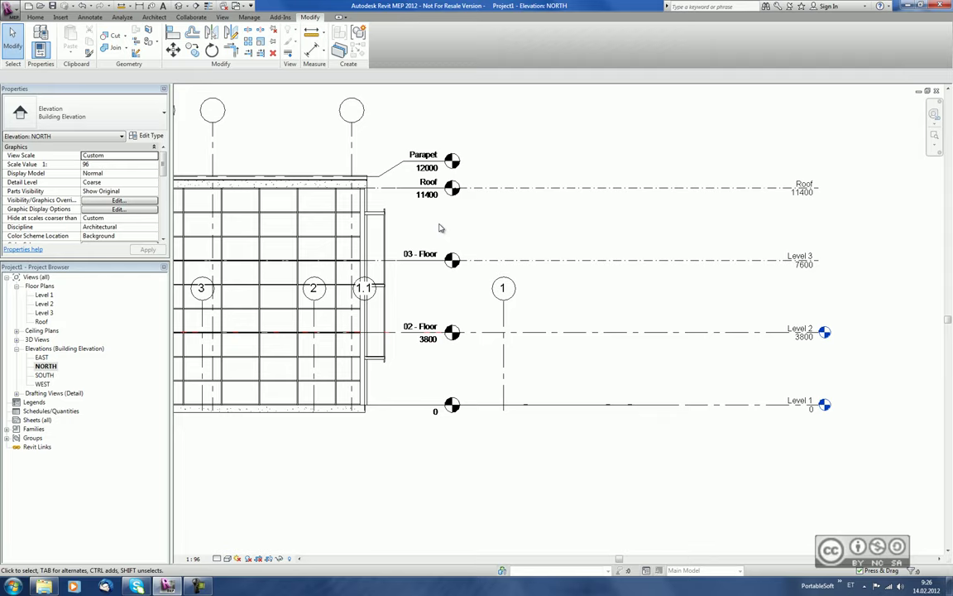
Zoom out and recentre the north facade, then switch to the Level 1 floor plan
middle_click_drag(440, 227, 671, 230)
scroll(659, 234, "down", 2)
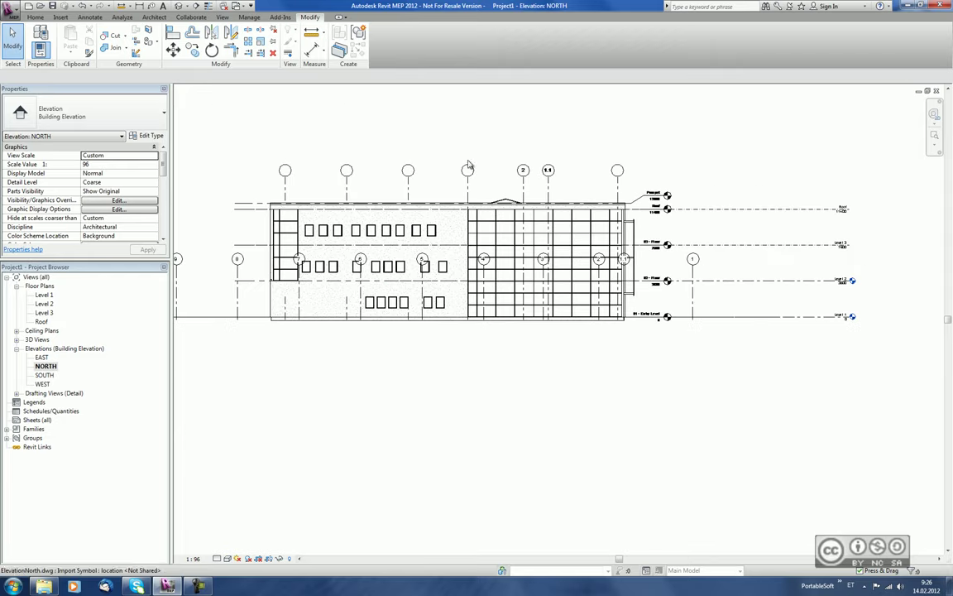
mouse_move(459, 140)
middle_mouse_down()
mouse_move(484, 160)
mouse_move(502, 228)
middle_mouse_up()
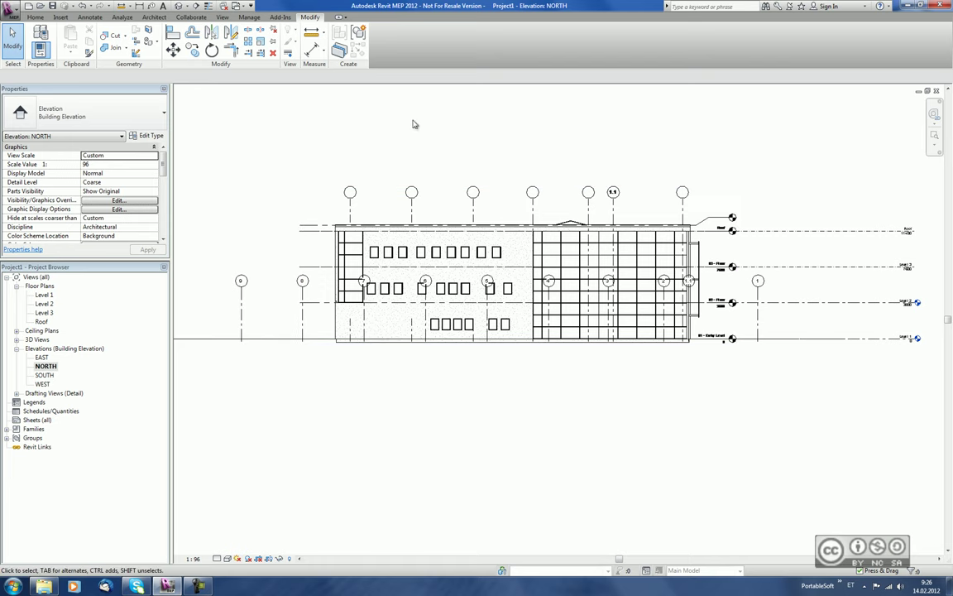
double_click(44, 296)
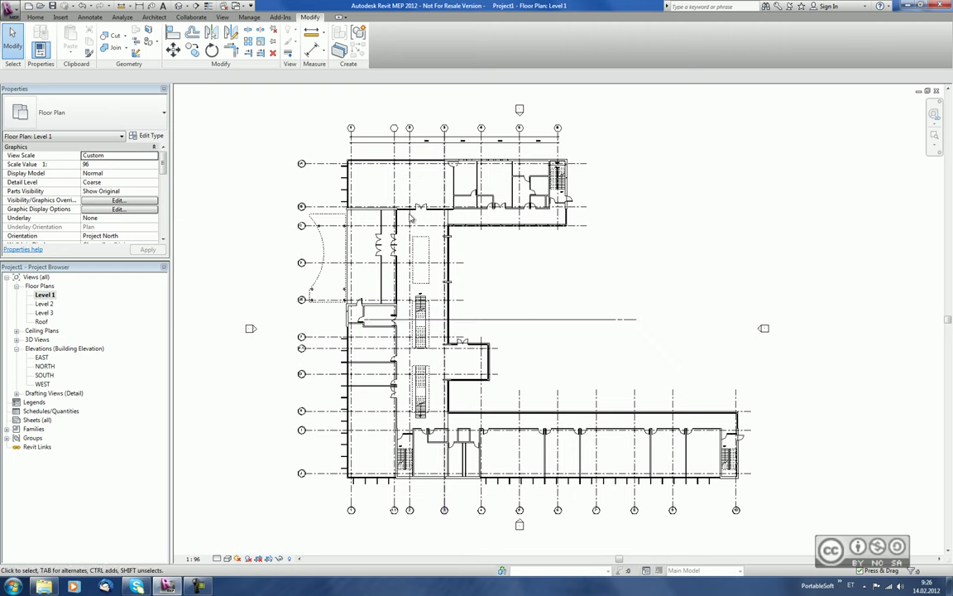
Align the edge-on ElevationNorth.dwg line onto the top wall in Level 1 using AL
left_click(534, 285)
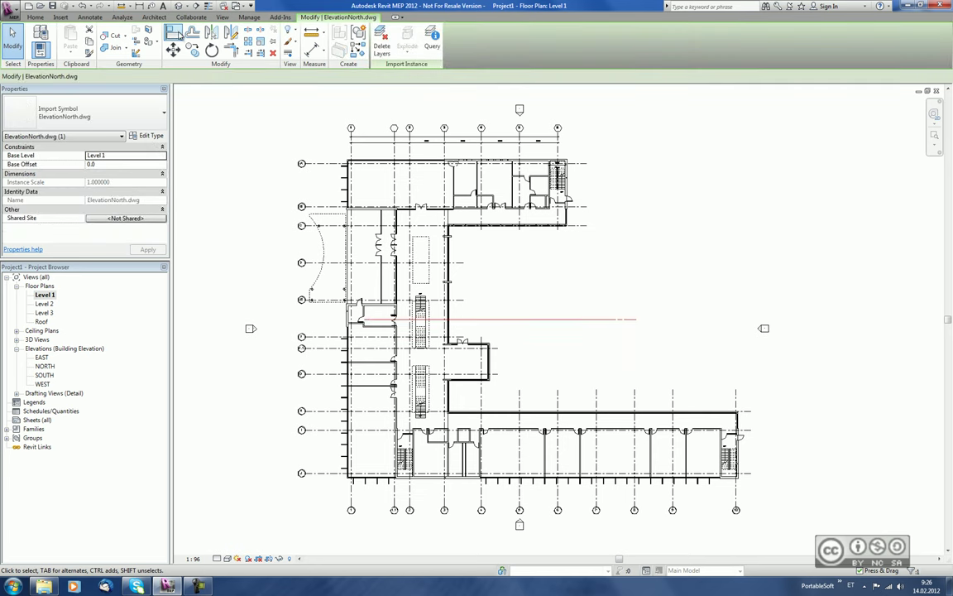
key("a")
key("l")
left_click(470, 319)
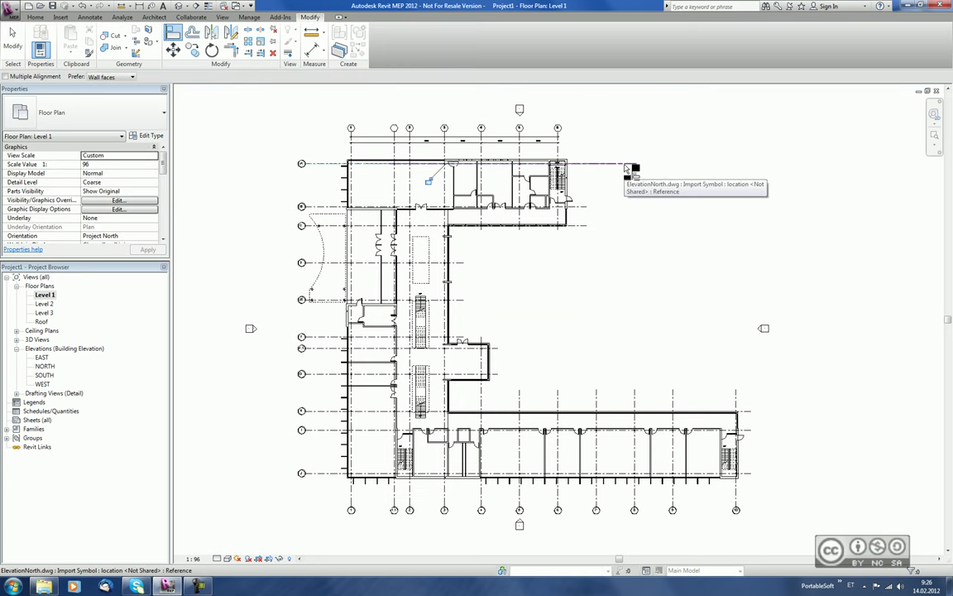
key("Escape")
Link the Level 2 floor plan drawing into the Level 2 plan, origin to origin
double_click(44, 304)
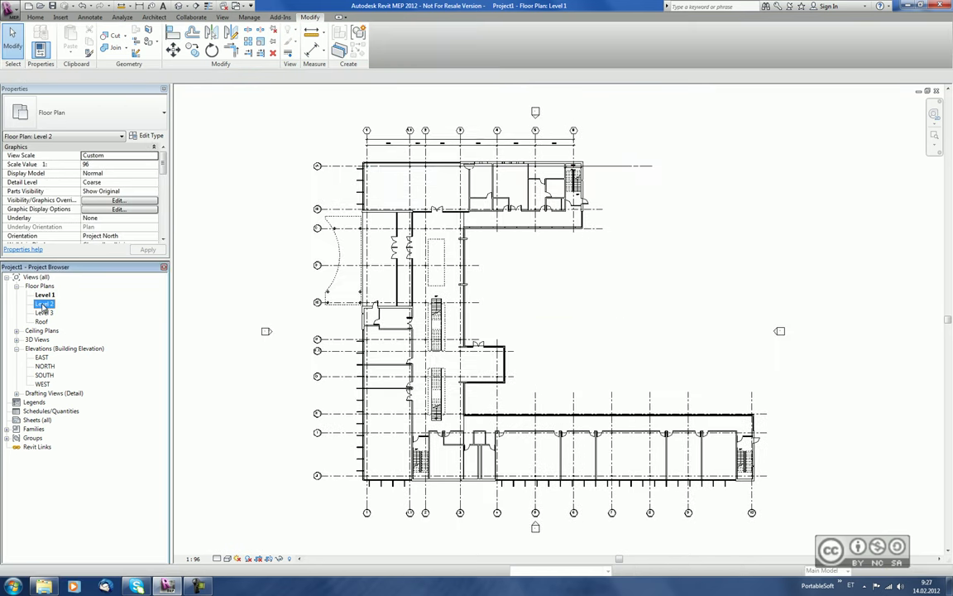
left_click(61, 16)
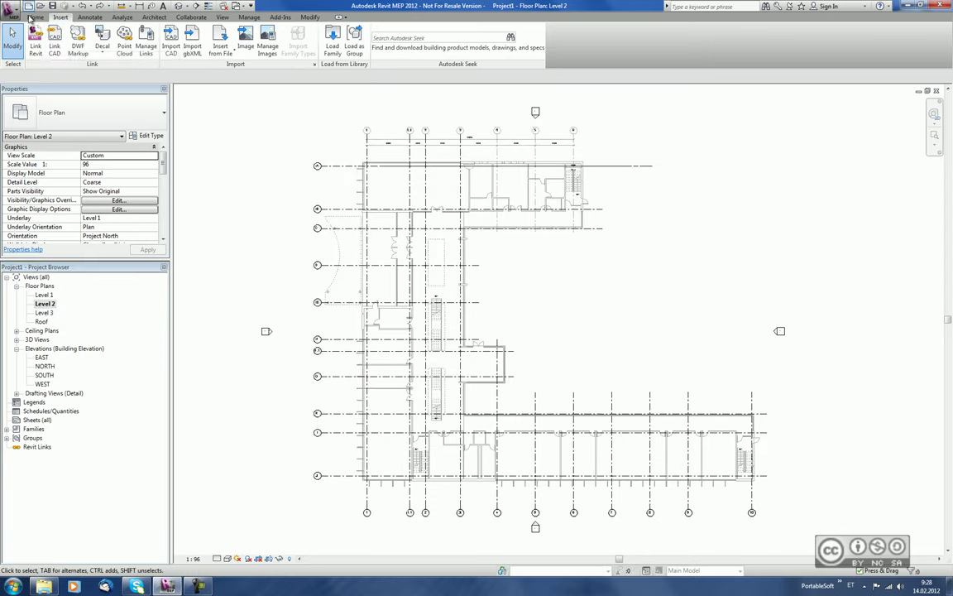
left_click(54, 46)
left_click(610, 378)
left_click(596, 388)
left_click(582, 416)
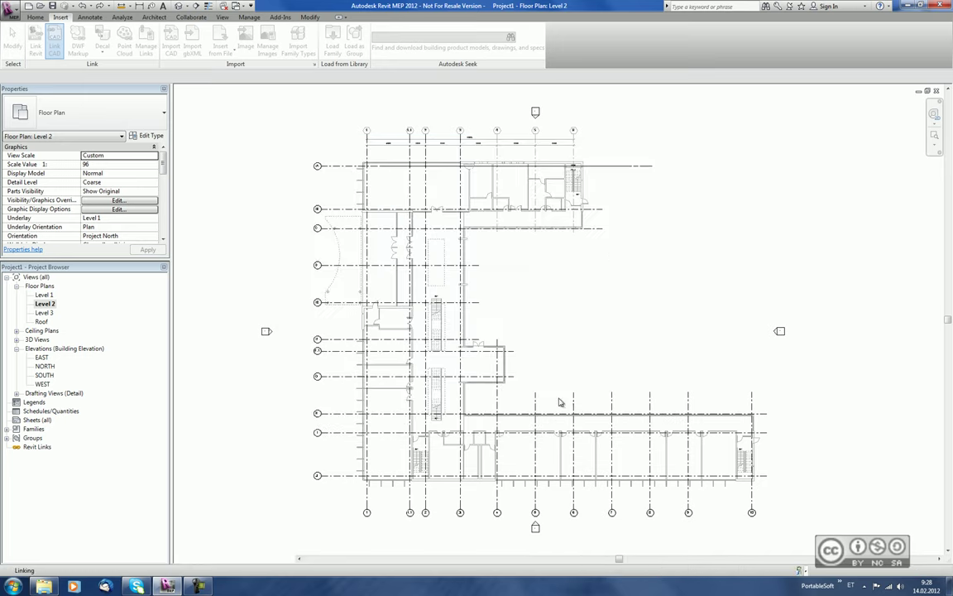
Link FloorplanLevel03.dwg into the Level 3 plan, origin to origin
double_click(45, 313)
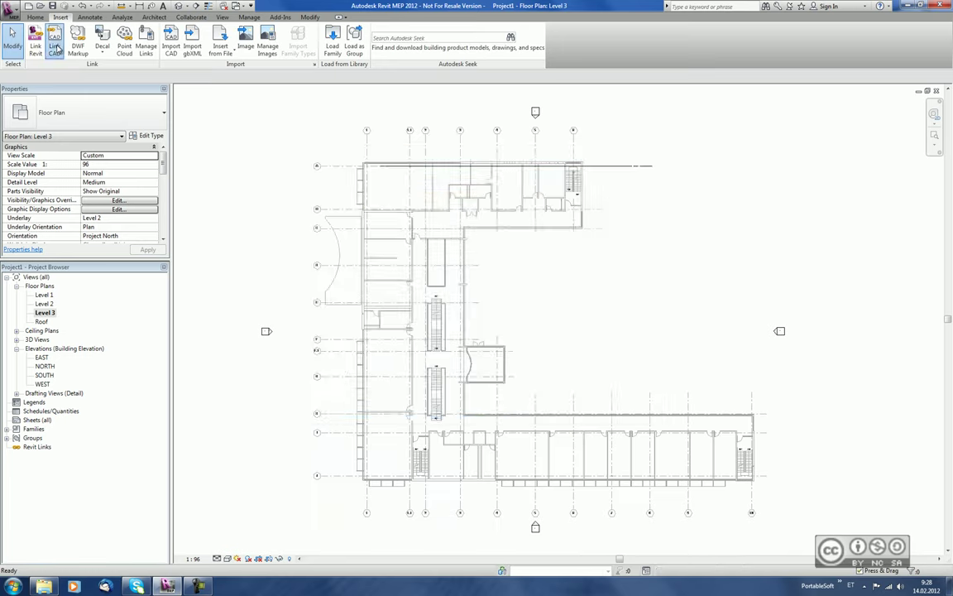
left_click(54, 46)
left_click(389, 250)
left_click(589, 380)
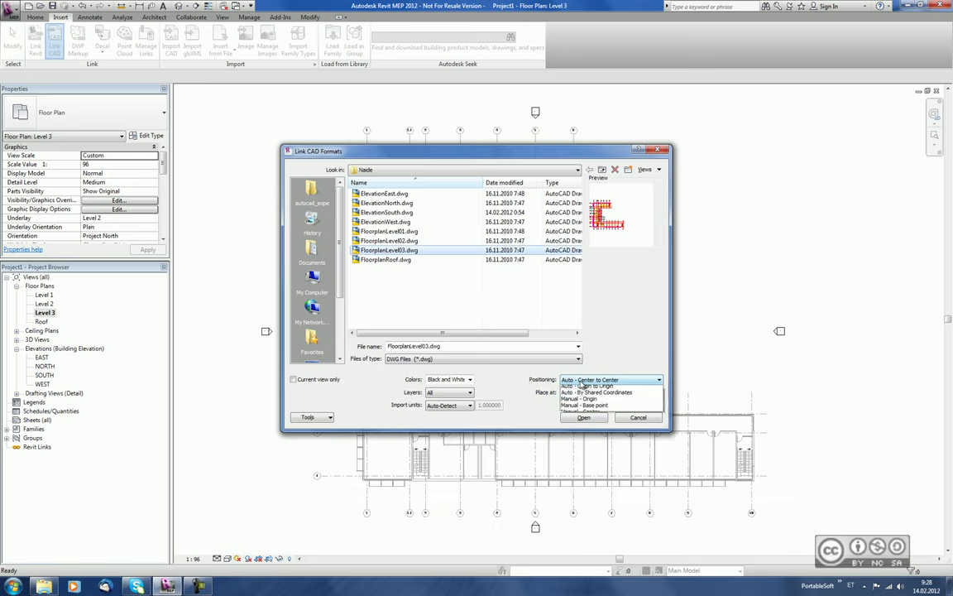
left_click(599, 393)
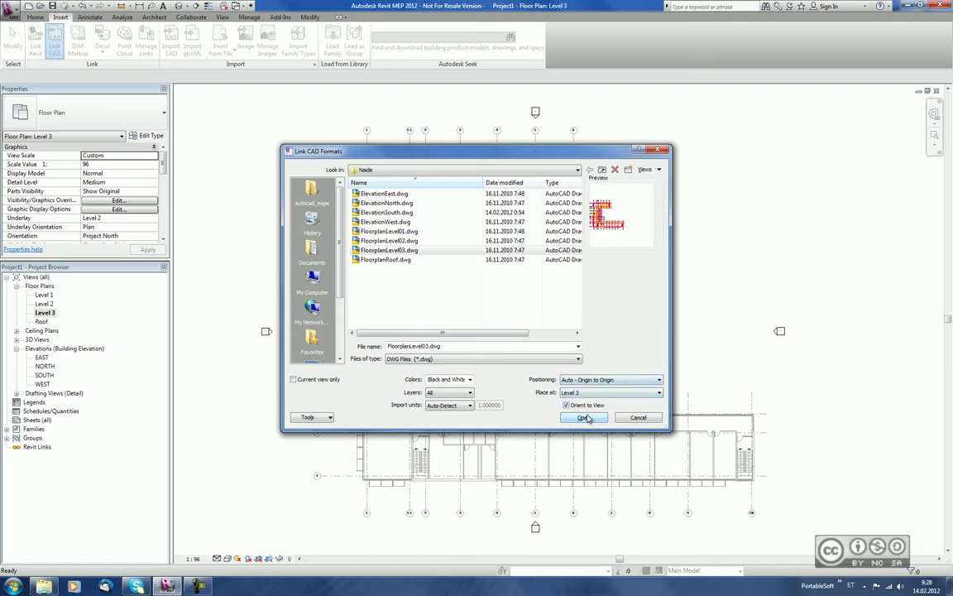
left_click(586, 418)
Link FloorplanRoof.dwg into the Roof floor plan
double_click(41, 322)
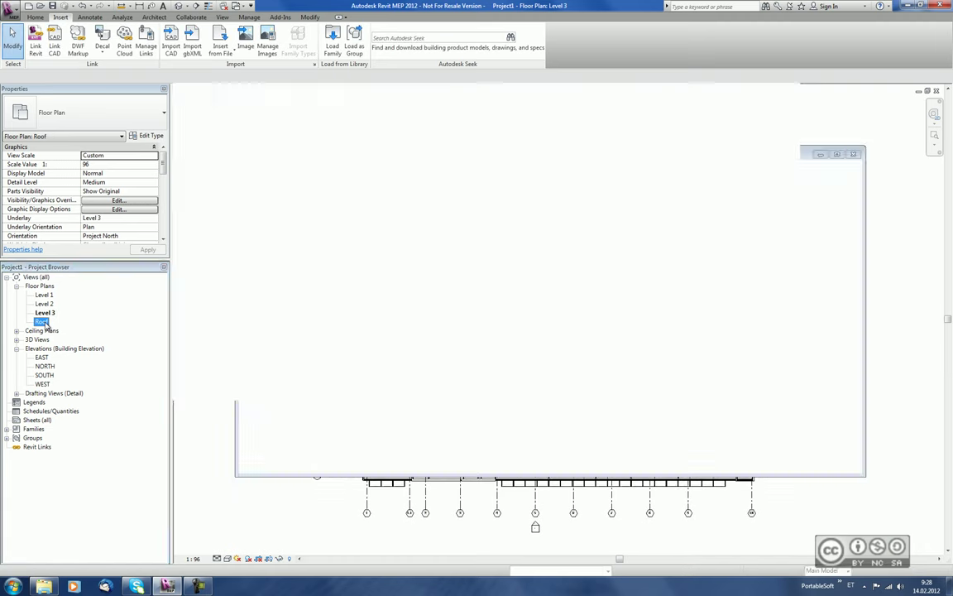
left_click(55, 46)
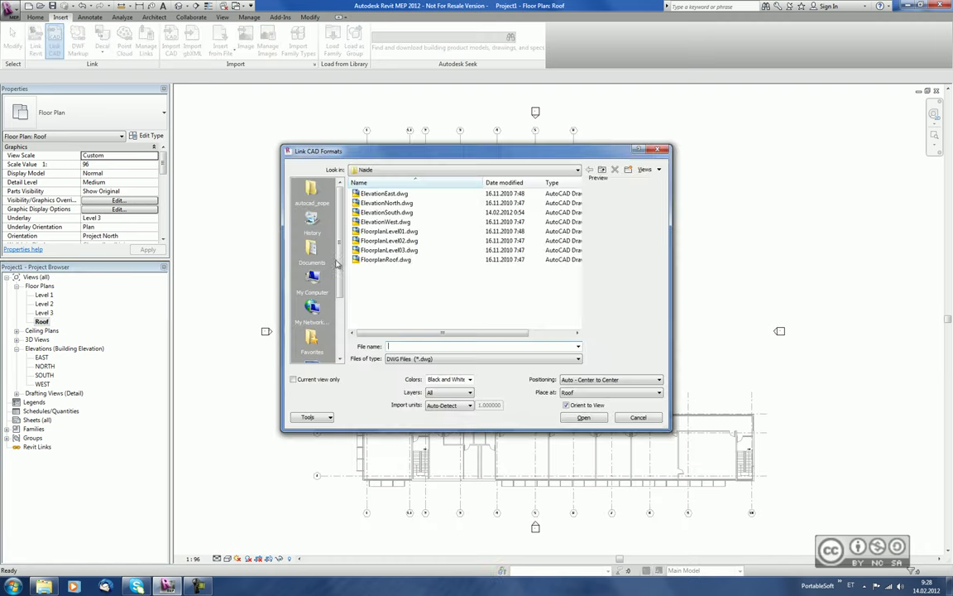
left_click(387, 259)
left_click(584, 418)
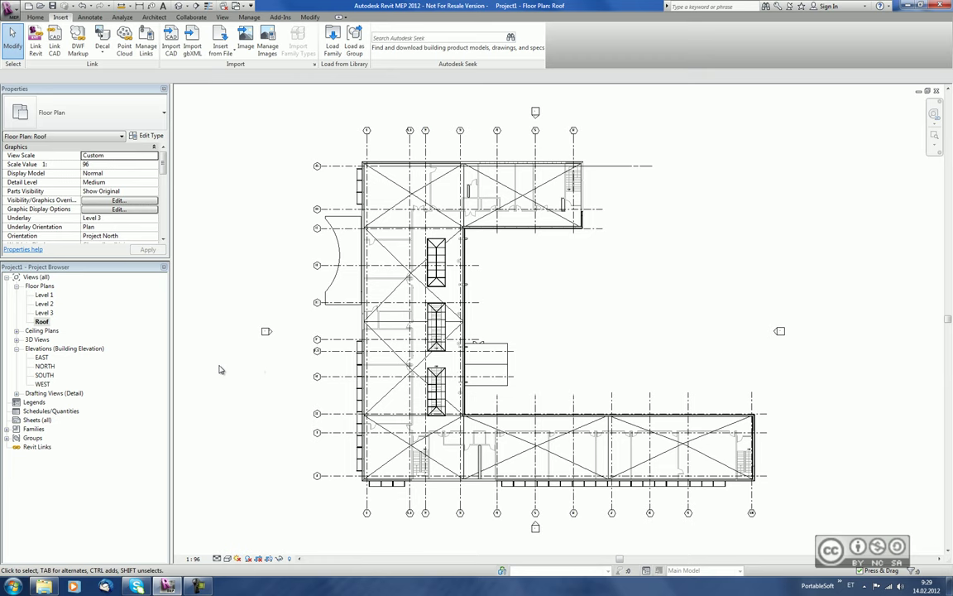
Link ElevationEast.dwg into the EAST elevation view
double_click(42, 357)
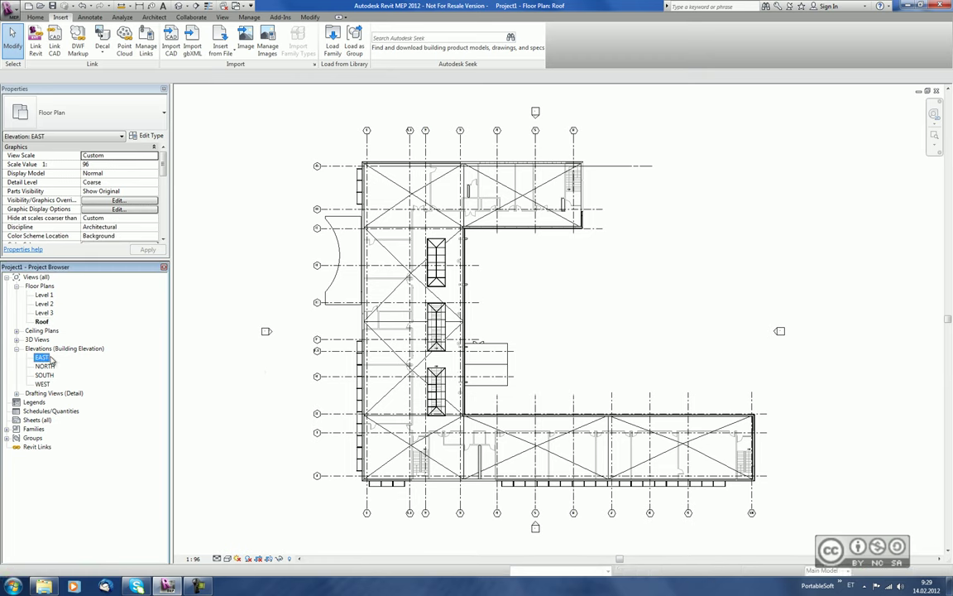
key("Return")
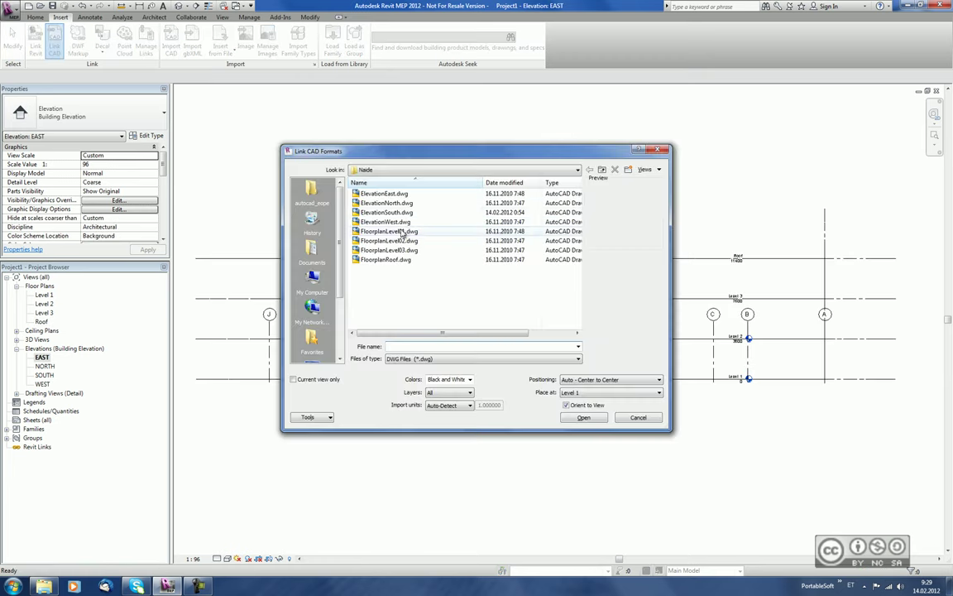
left_click(385, 194)
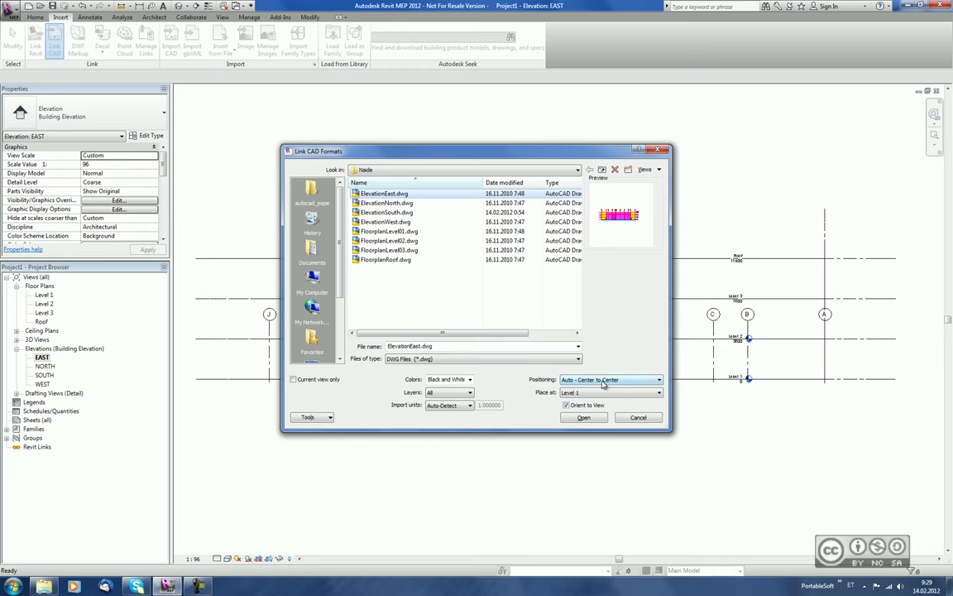
left_click(602, 417)
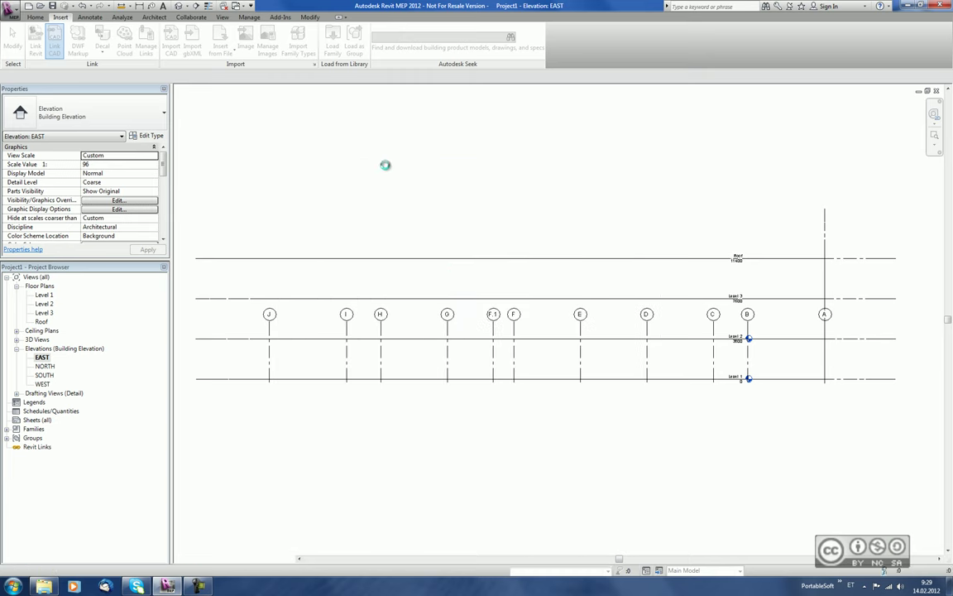
Link ElevationSouth.dwg into the SOUTH elevation view, then go back to the Level 1 floor plan
left_click(45, 376)
double_click(46, 376)
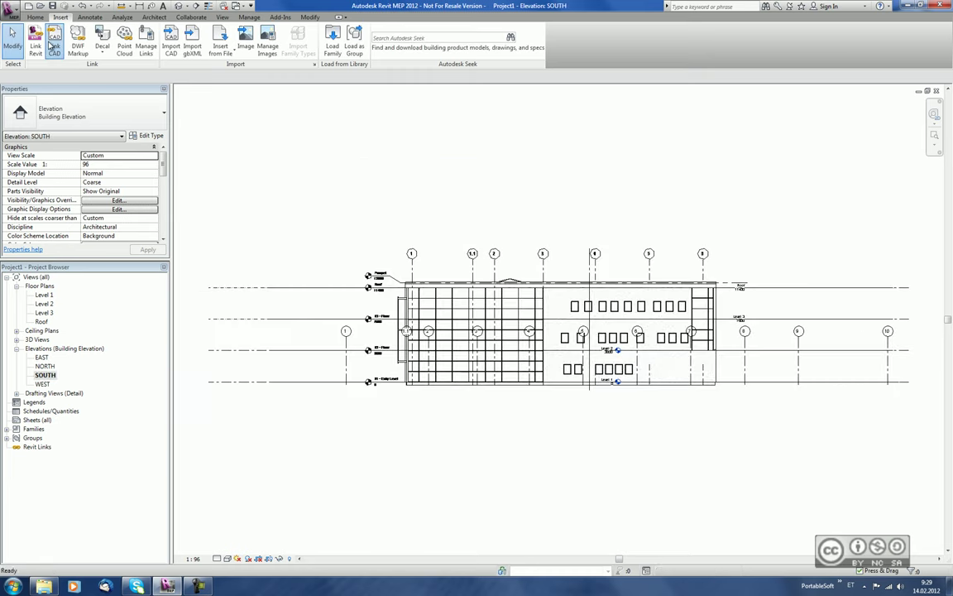
key("Return")
left_click(381, 212)
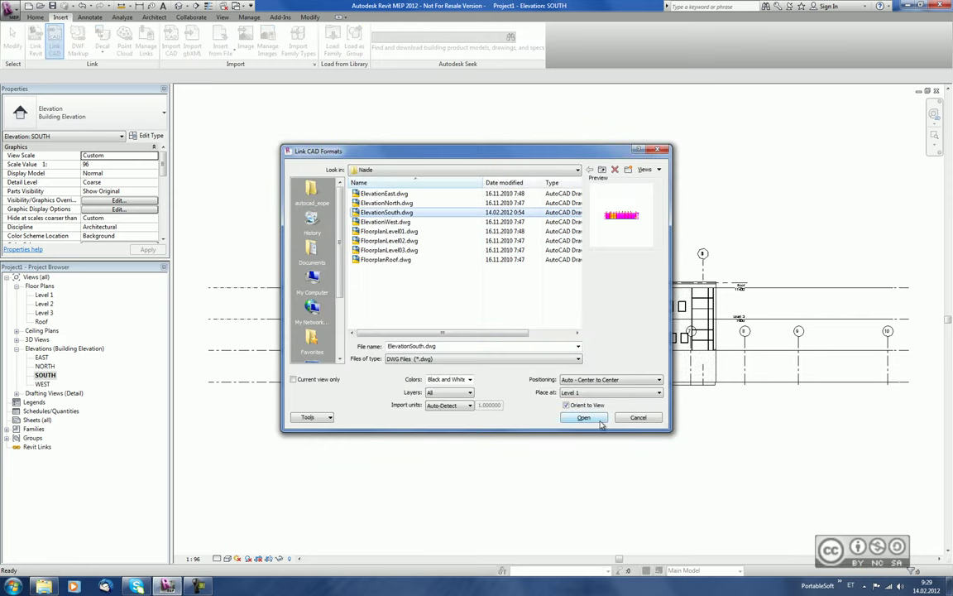
left_click(583, 417)
left_click(46, 295)
double_click(47, 296)
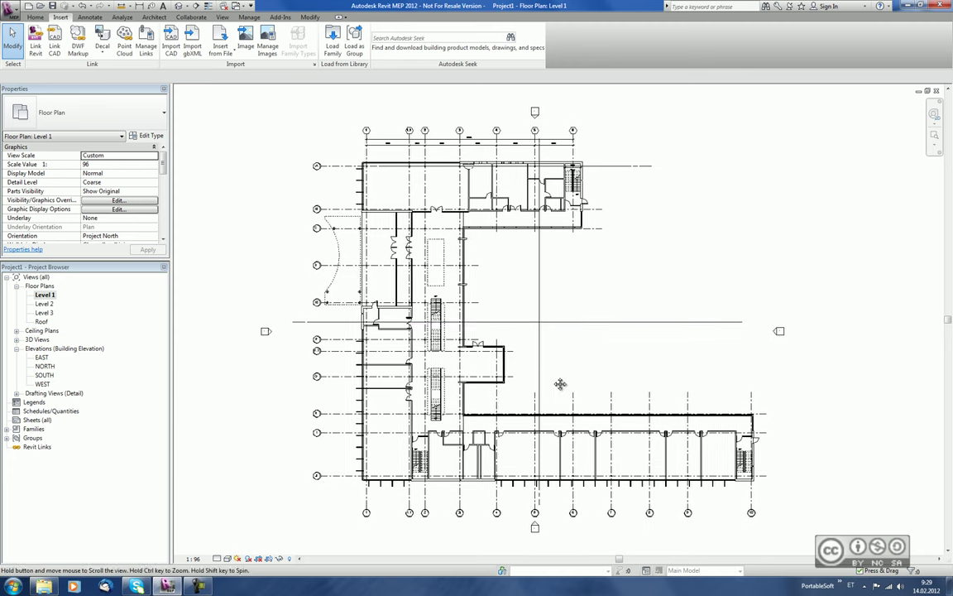
Align the south elevation drawing to the bottom grid line and the east one to the right grid line
middle_click_drag(576, 325, 547, 303)
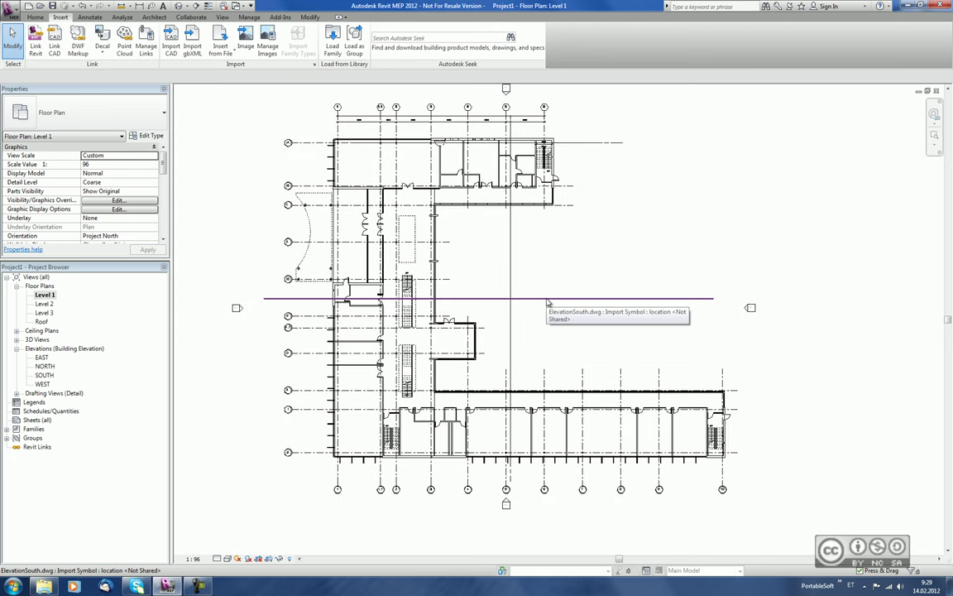
left_click(547, 302)
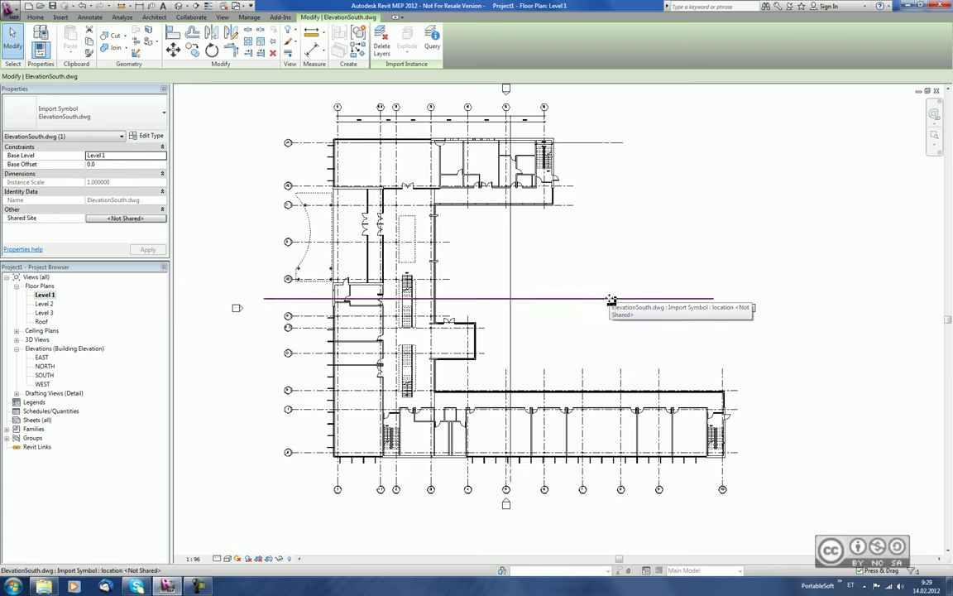
left_click(245, 256)
left_click(303, 458)
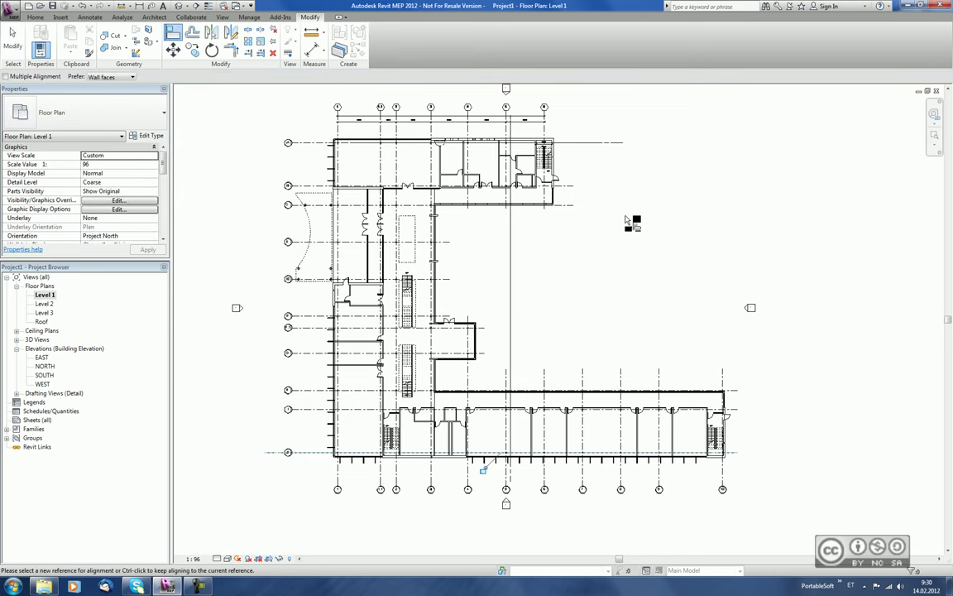
key("Escape")
key("Escape")
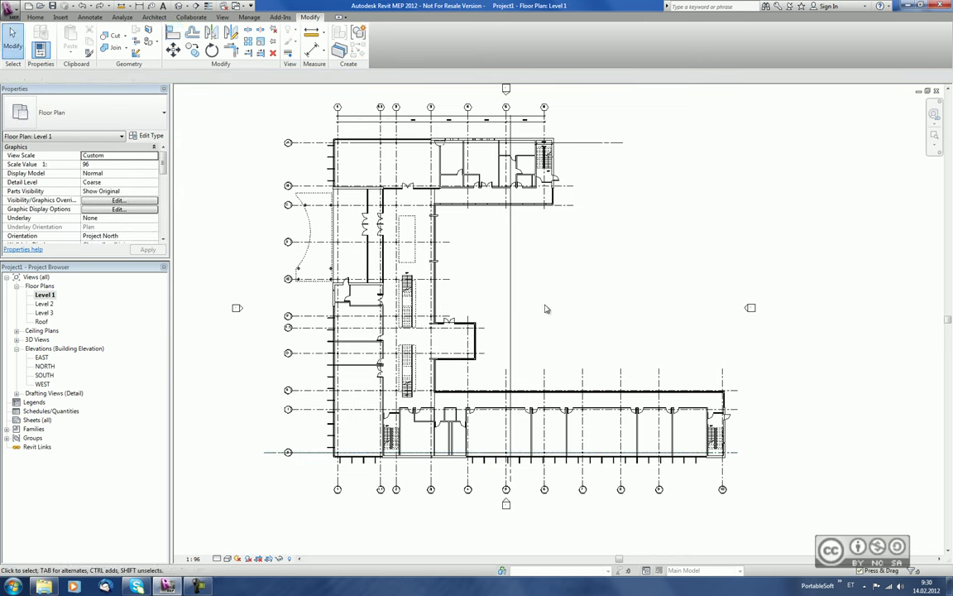
key("a")
key("l")
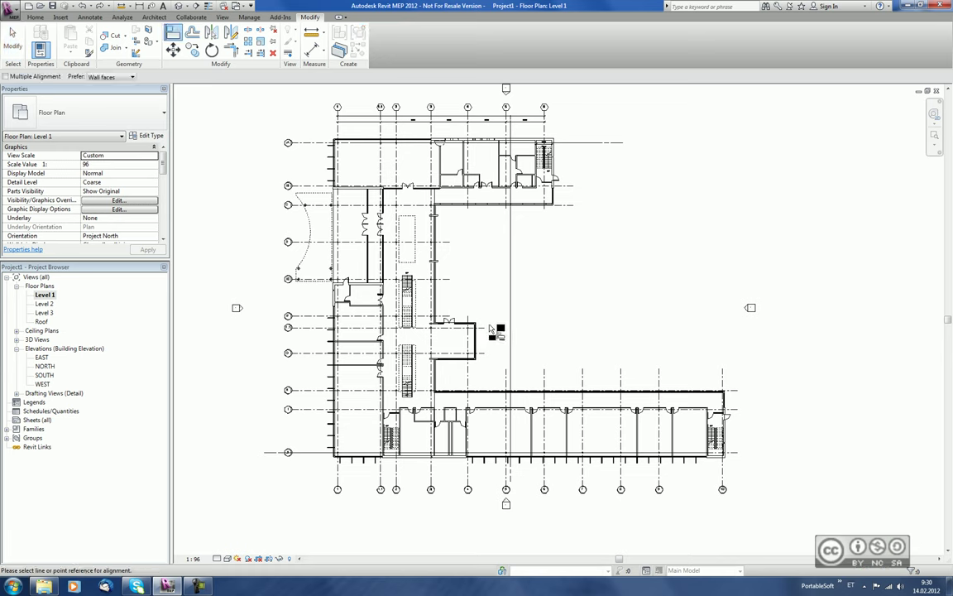
left_click(500, 321)
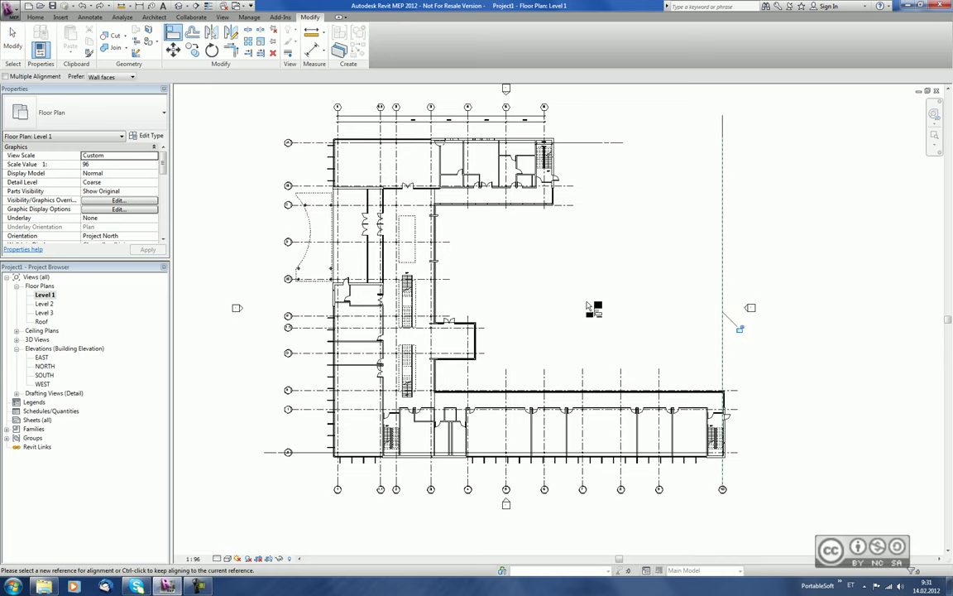
Link ElevationWest.dwg into the WEST elevation view
left_click(43, 384)
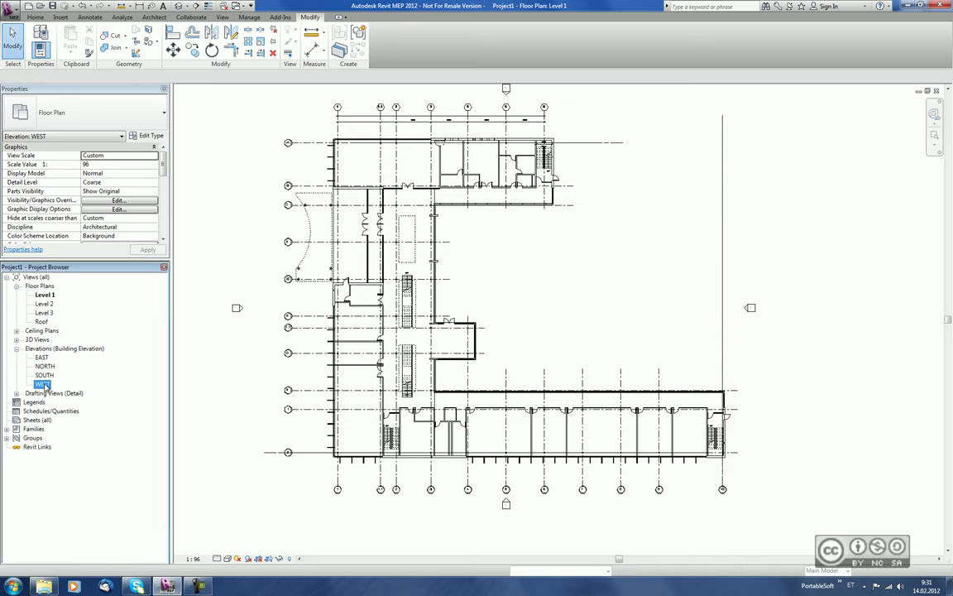
left_click(61, 17)
left_click(53, 41)
left_click(384, 223)
left_click(584, 417)
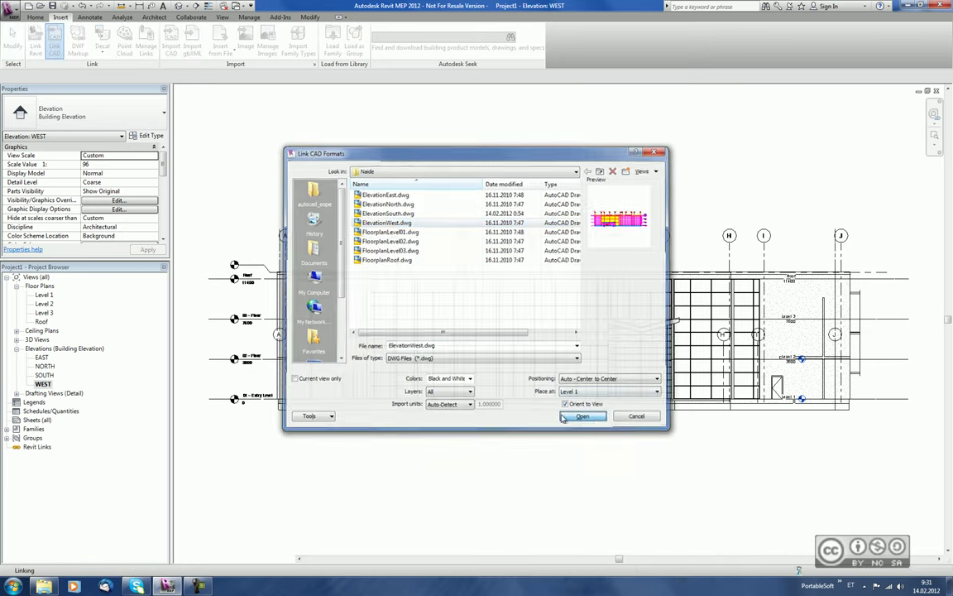
Return to the Level 1 floor plan and pan it slightly right and down
double_click(45, 295)
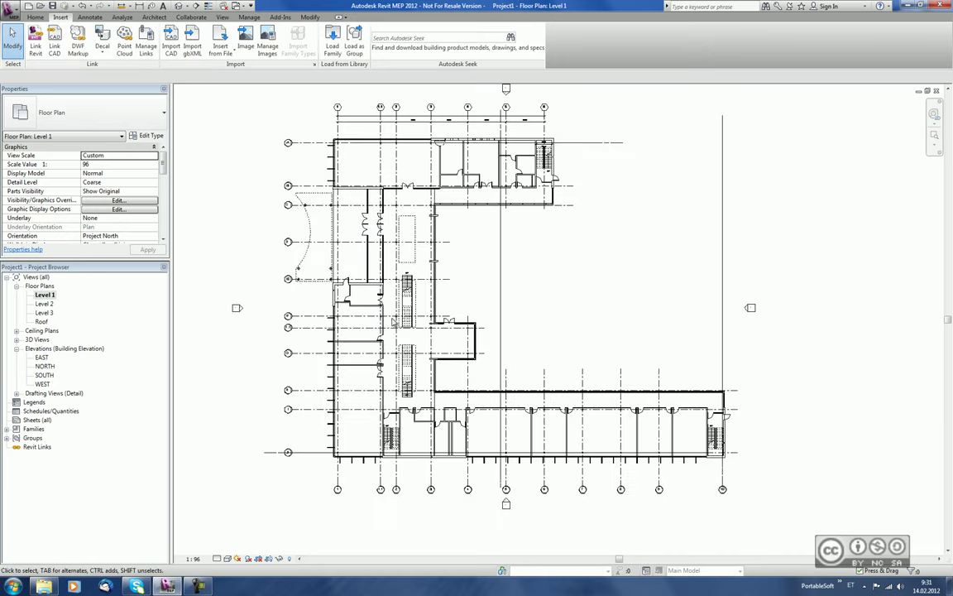
left_click(12, 41)
middle_click_drag(248, 165, 287, 176)
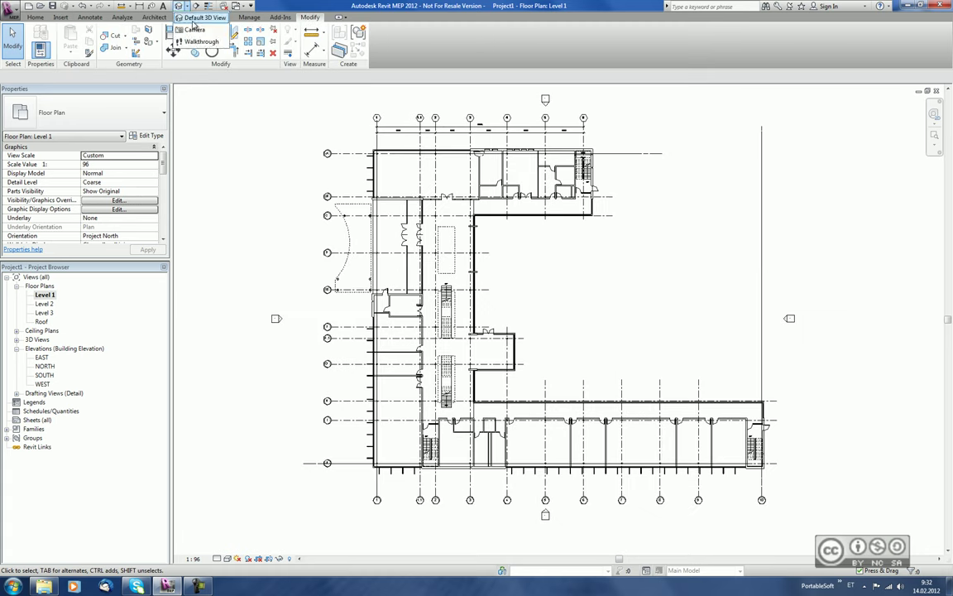
Scroll up three notches to zoom the current view
scroll(293, 251, "up", 5)
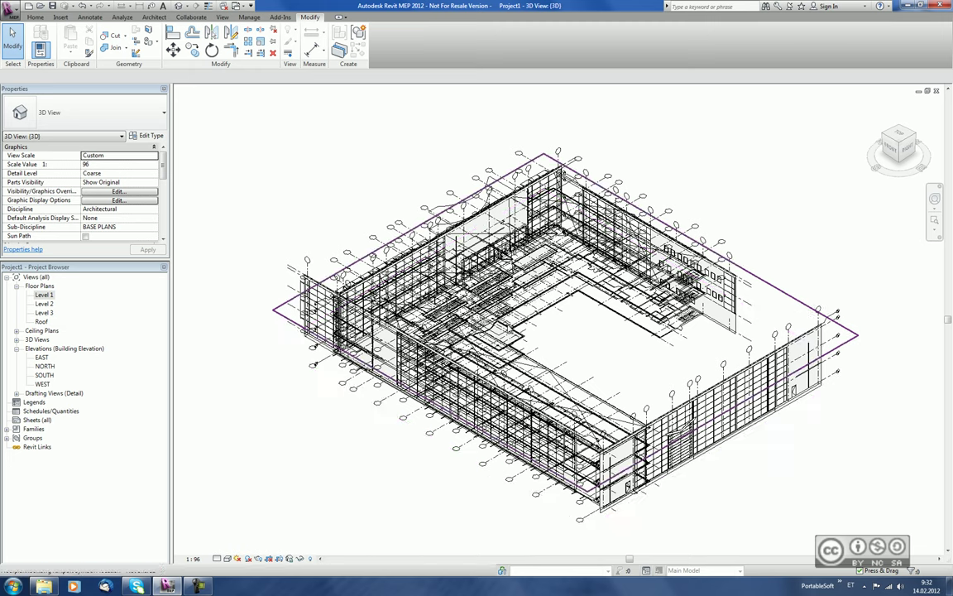